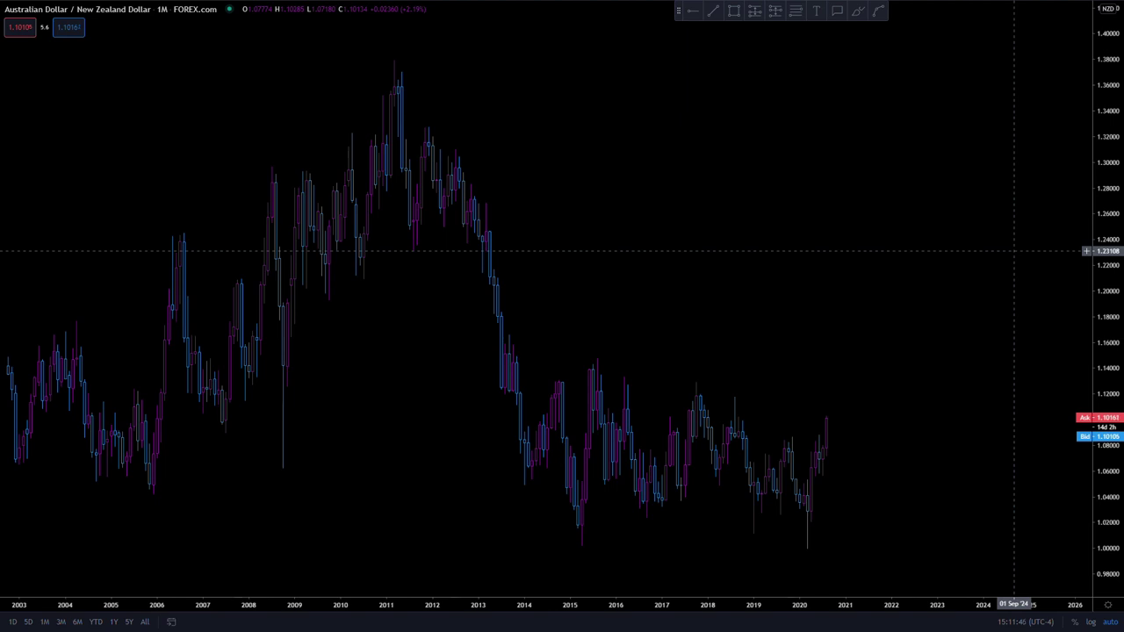
Draw a zigzag of three trend lines in the empty area: up to about 1.227, down to about 1.208, and up to about 1.26.
drag(663, 202, 592, 231)
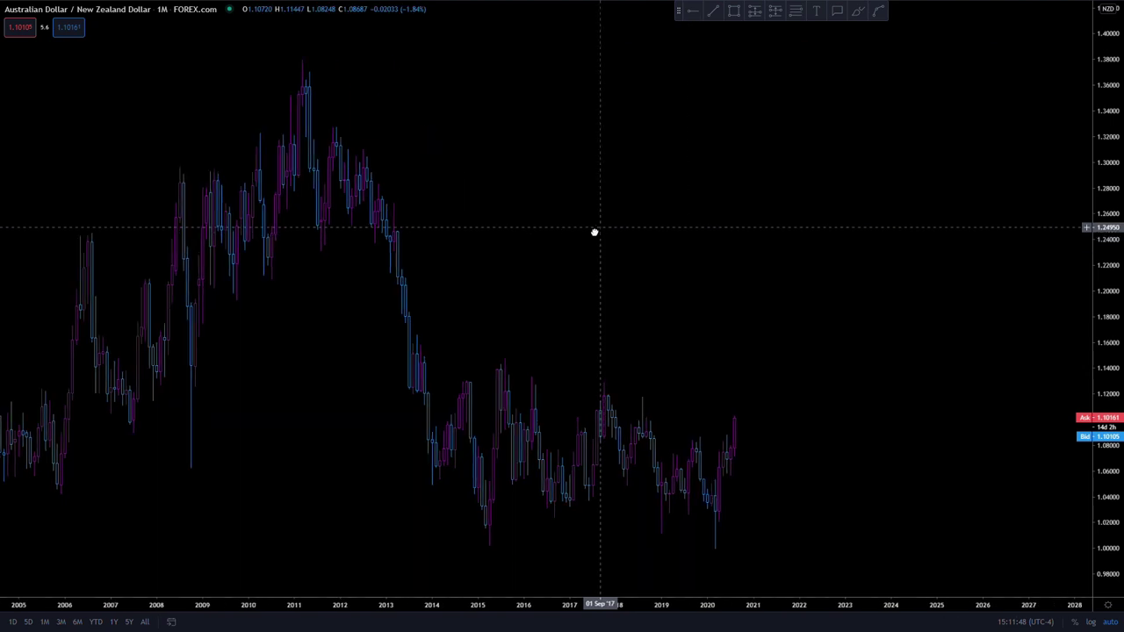
click(713, 16)
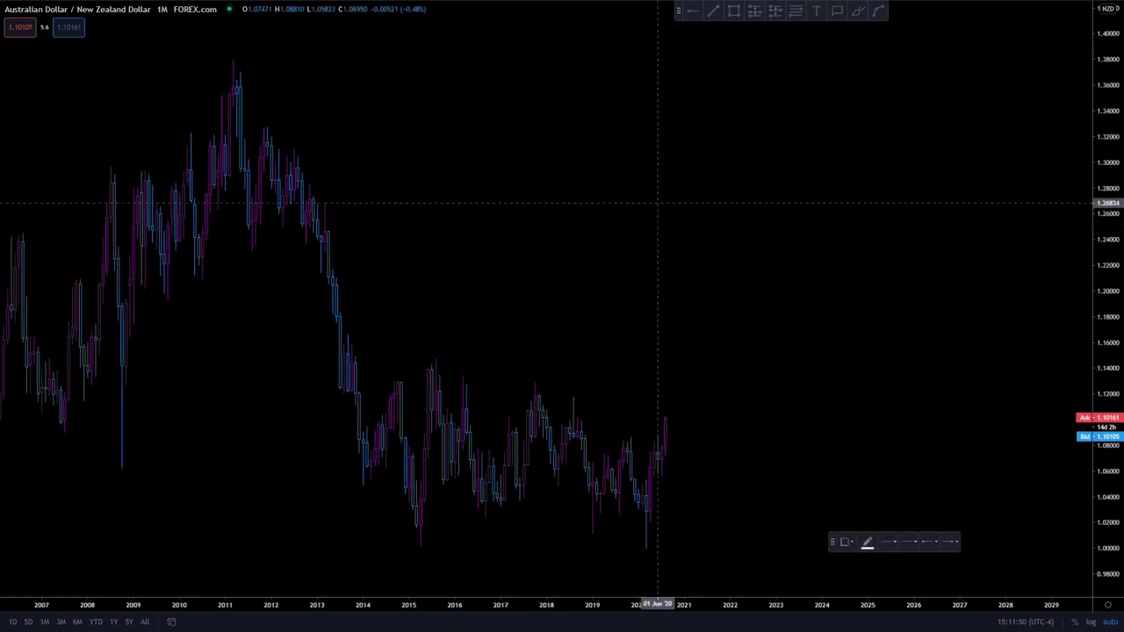
click(509, 322)
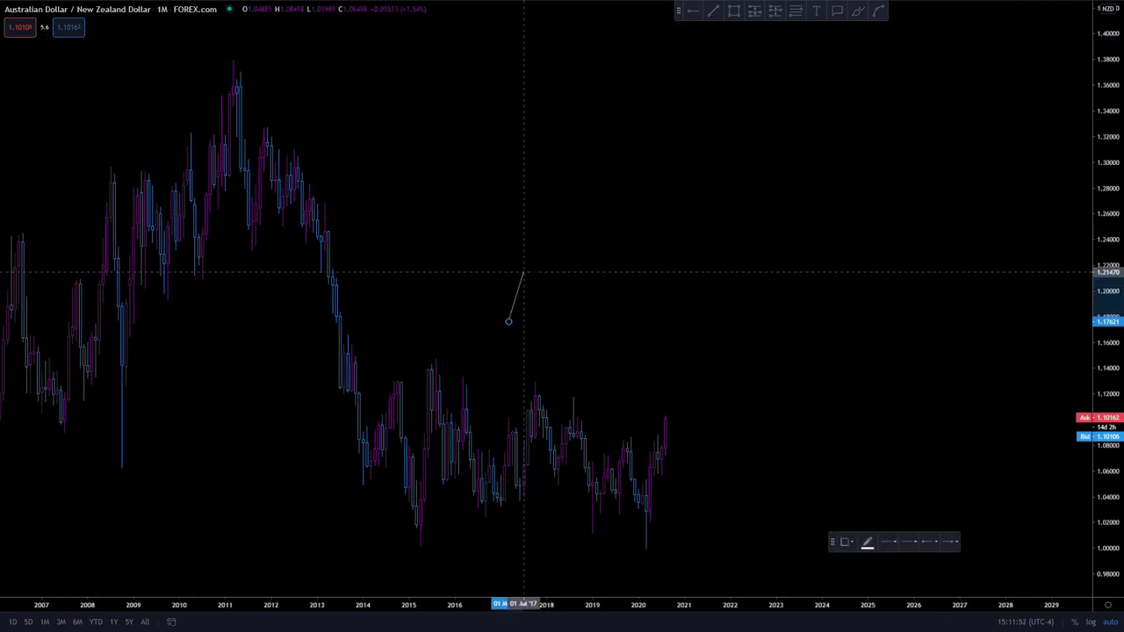
click(546, 255)
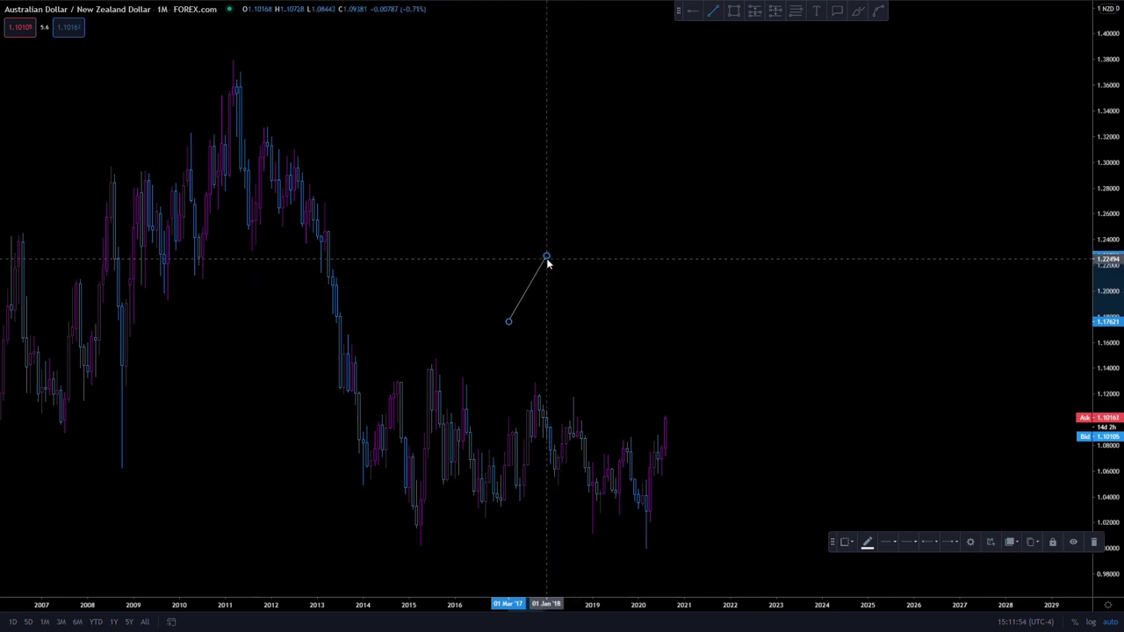
click(546, 256)
click(561, 279)
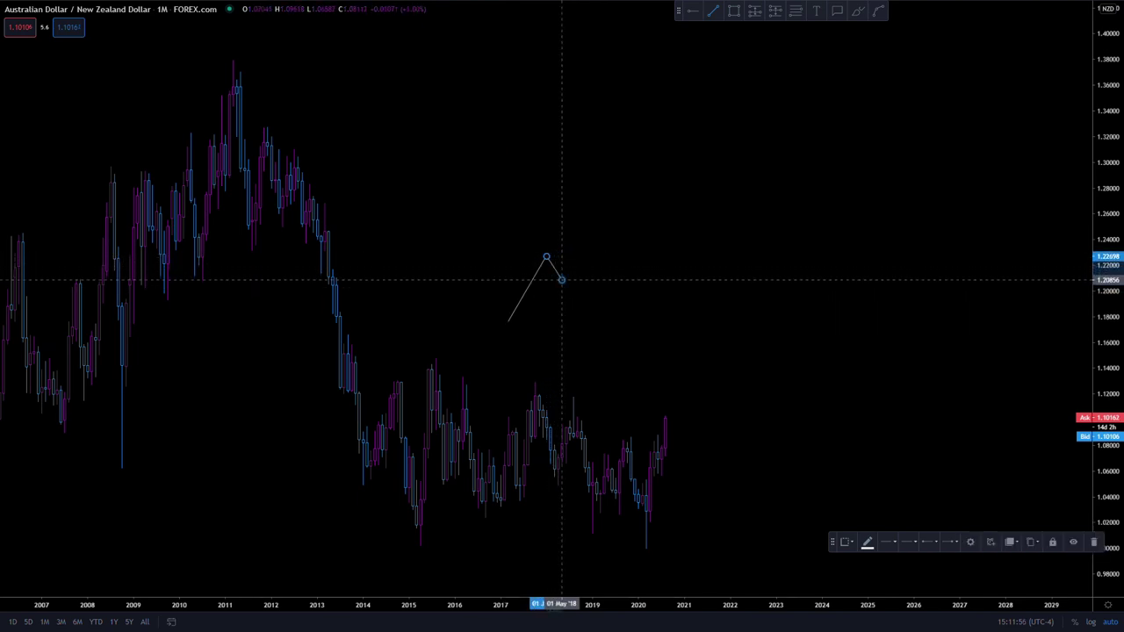
click(561, 281)
click(600, 213)
click(615, 250)
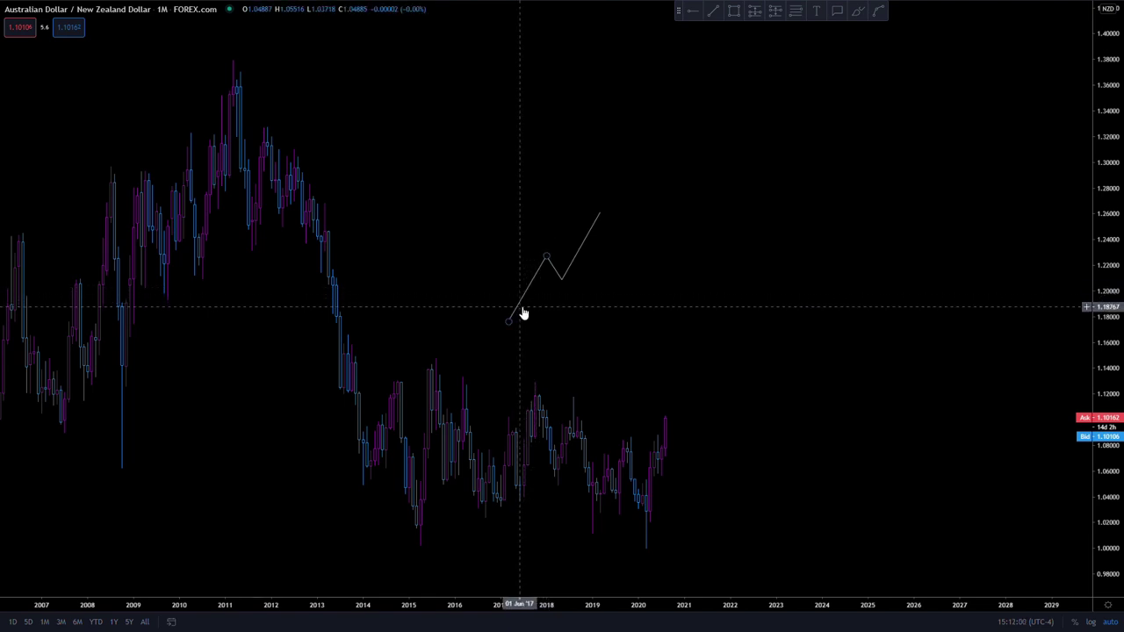
Delete the last rising line and extend the pullback line down to about 1.204 at August 2018.
click(586, 253)
key(Delete)
mouse_move(561, 280)
mouse_down()
mouse_move(583, 276)
mouse_move(572, 285)
mouse_up()
click(574, 290)
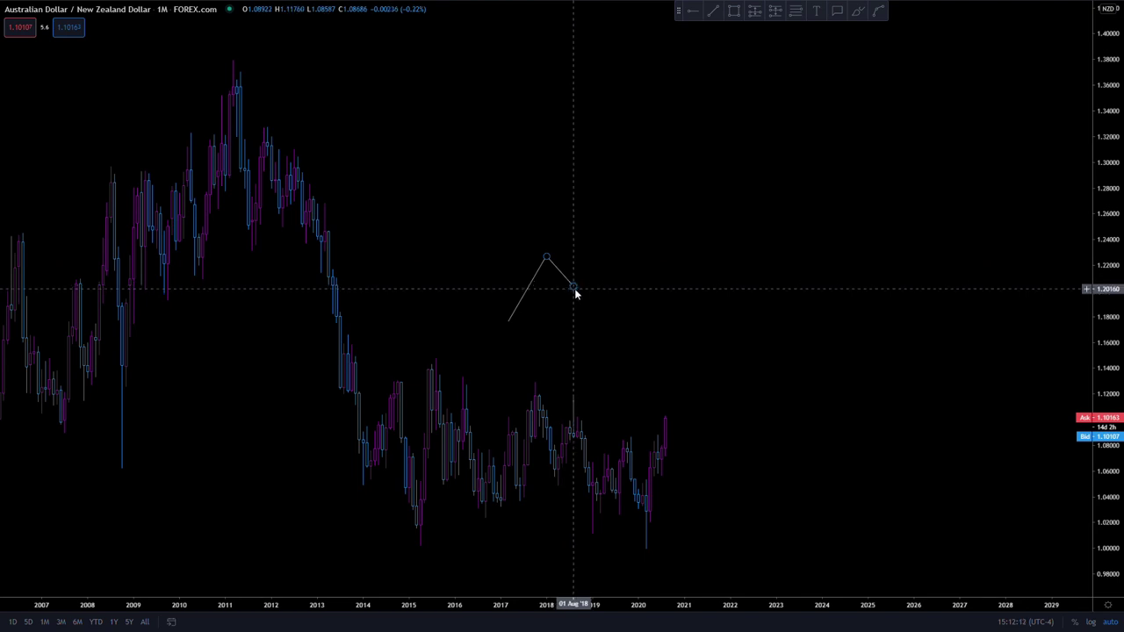
Draw a new rising trend line from the pullback's low to about 1.269 at August 2019 and frame it with a rectangle.
click(713, 11)
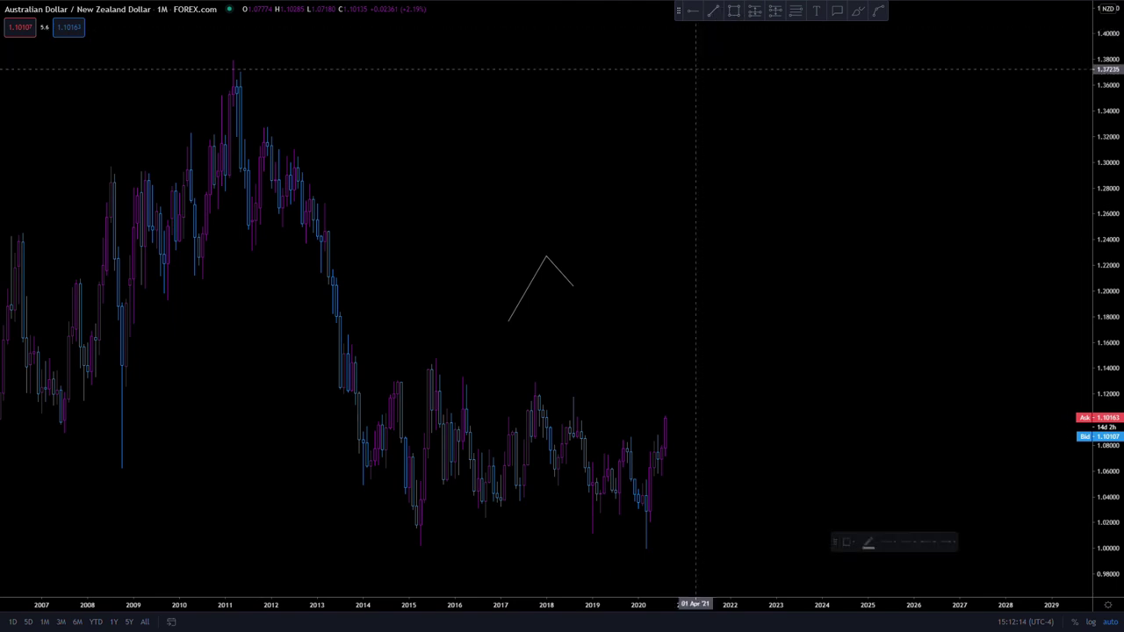
drag(573, 285, 618, 204)
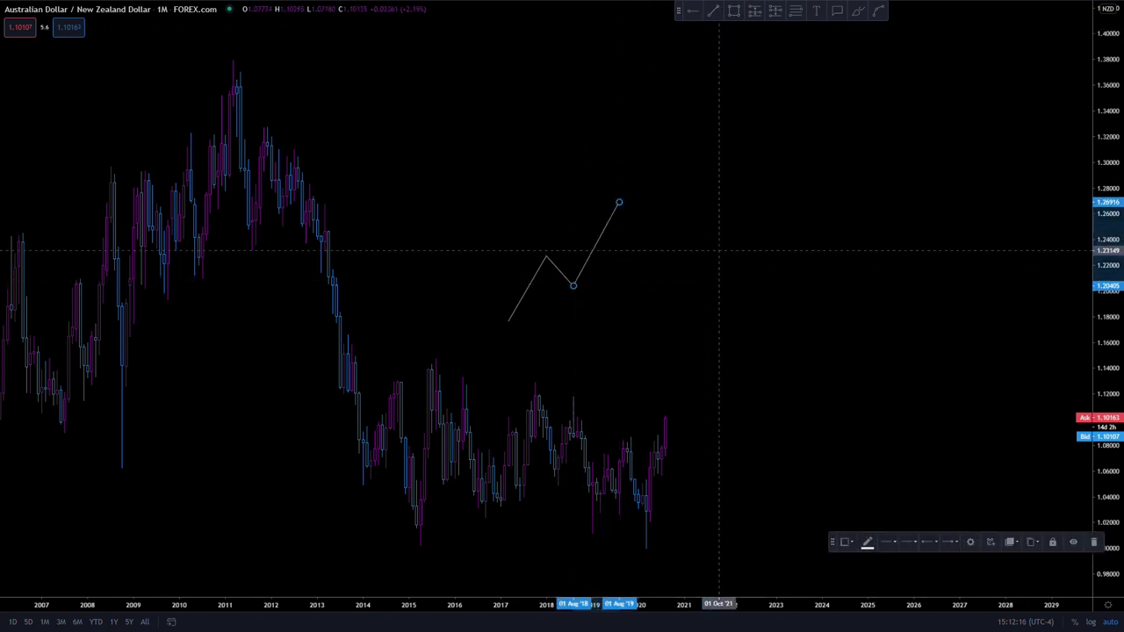
click(734, 11)
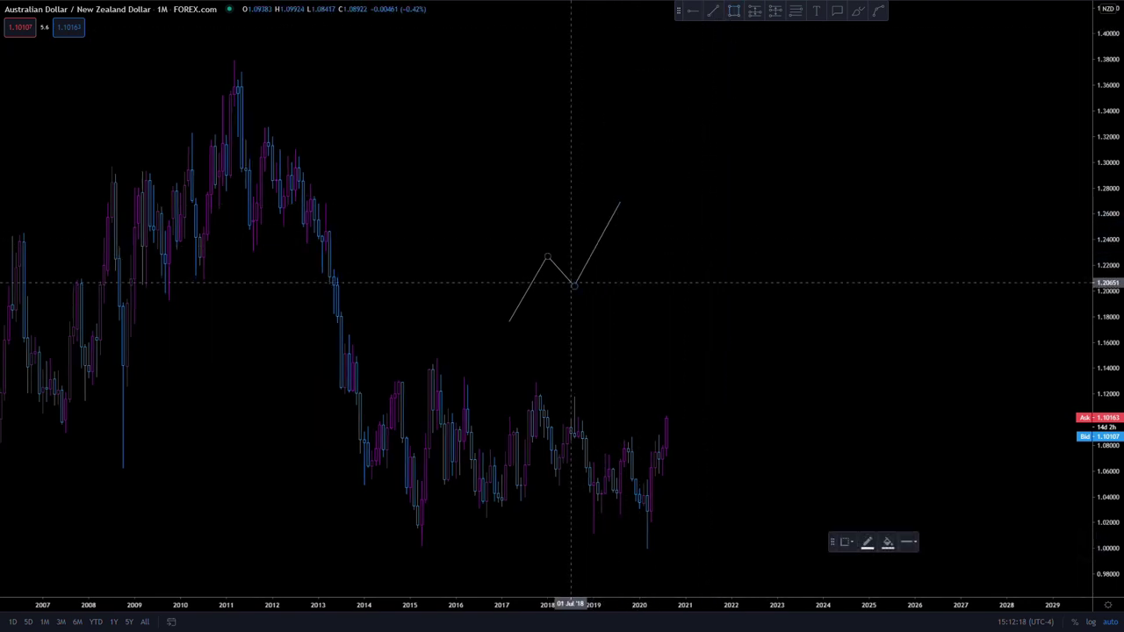
mouse_move(574, 287)
mouse_down()
mouse_move(633, 193)
mouse_move(624, 199)
mouse_up()
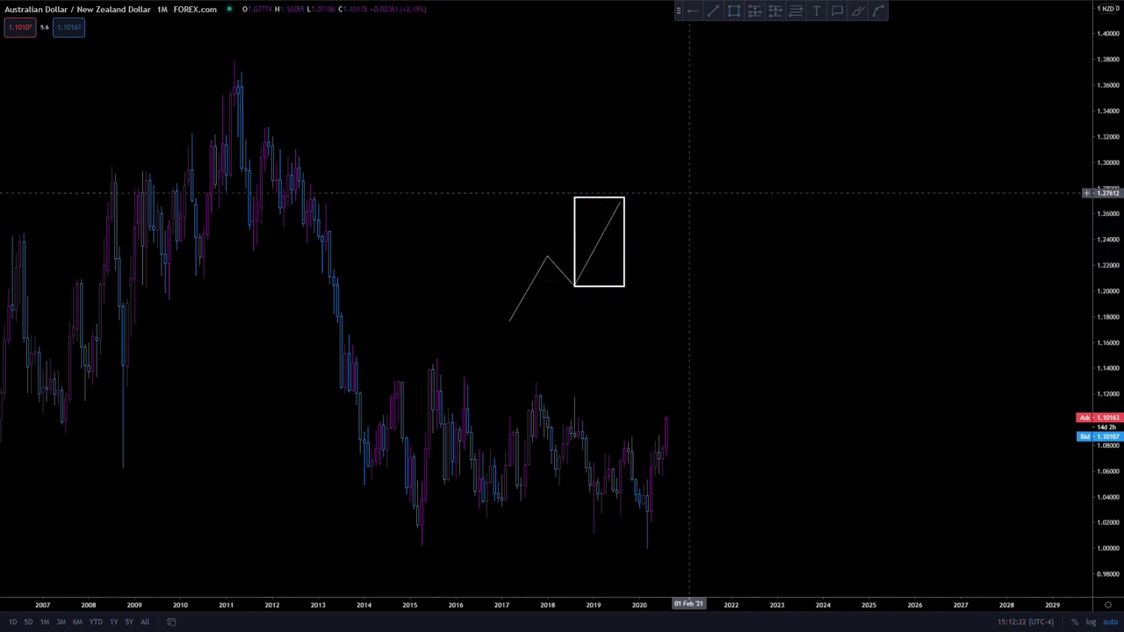
Undo all the zigzag lines and the rectangle to clear the chart of drawings.
key(ctrl+z)
key(ctrl+z)
key(ctrl+z)
key(ctrl+z)
key(ctrl+z)
key(ctrl+z)
key(ctrl+z)
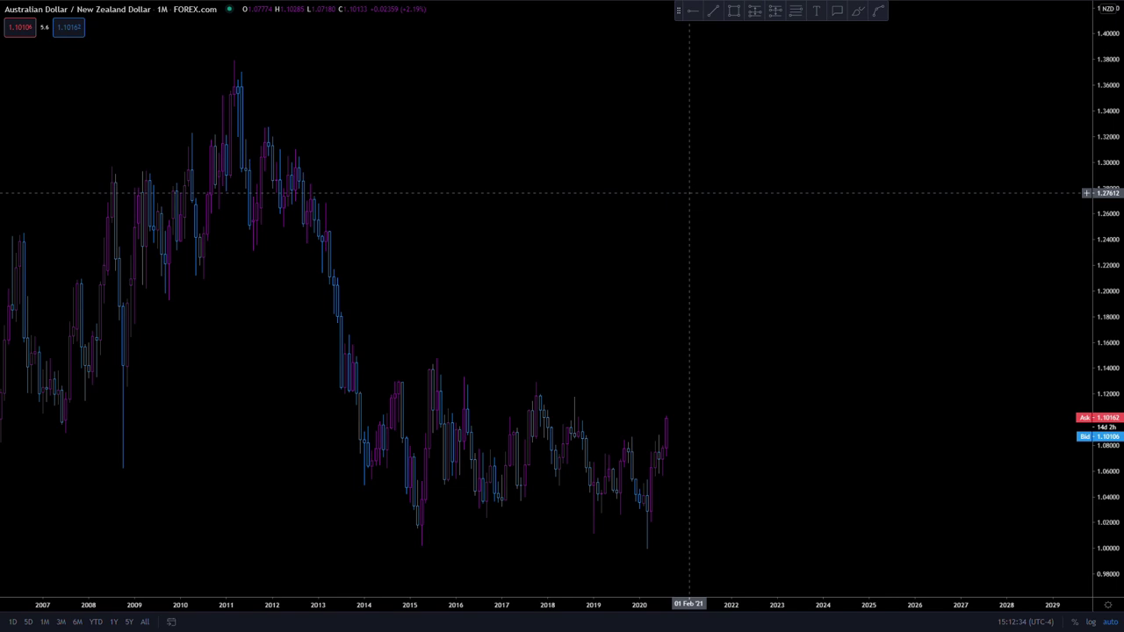
Mark the monthly range with horizontal lines at 1.11931 along the highs and 1.02058 along the lows.
drag(723, 269, 726, 269)
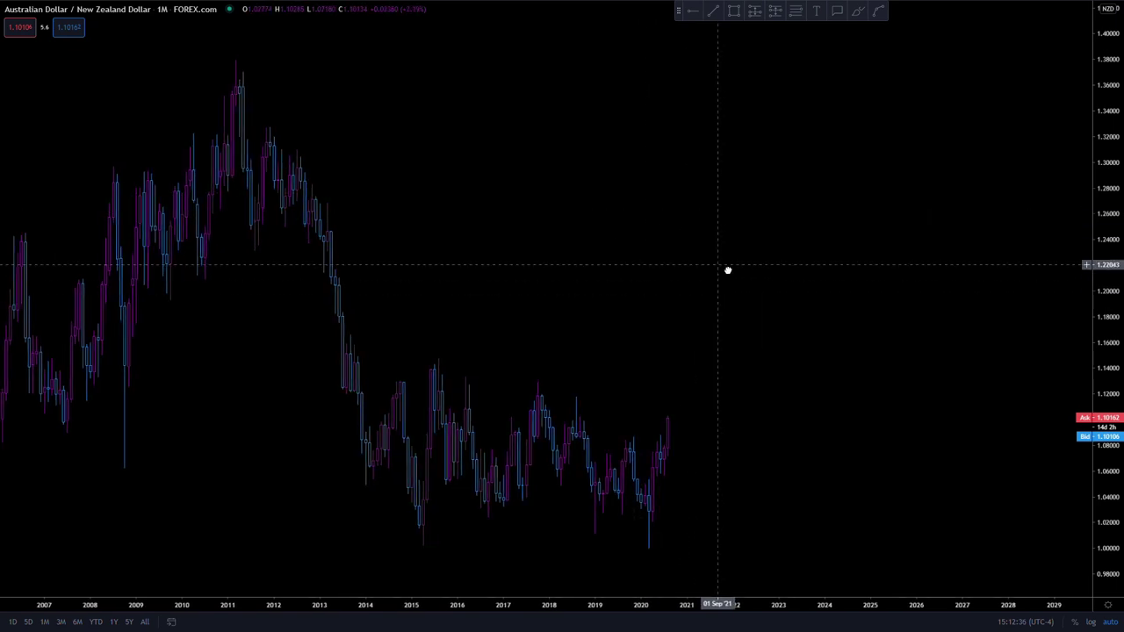
drag(1109, 204, 1092, 261)
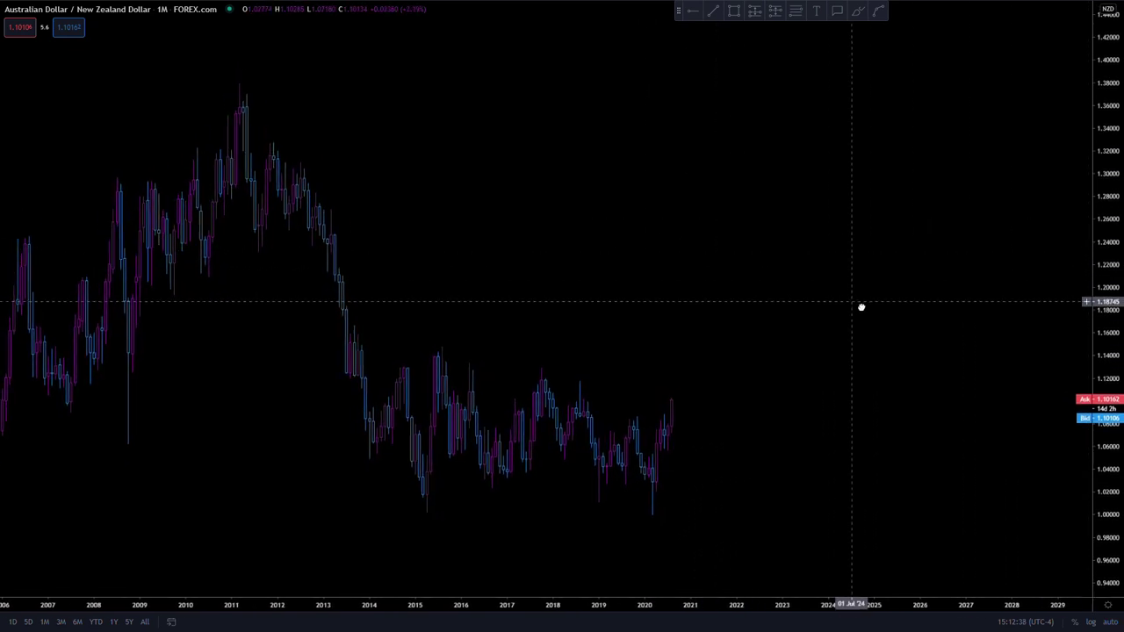
drag(861, 311, 868, 279)
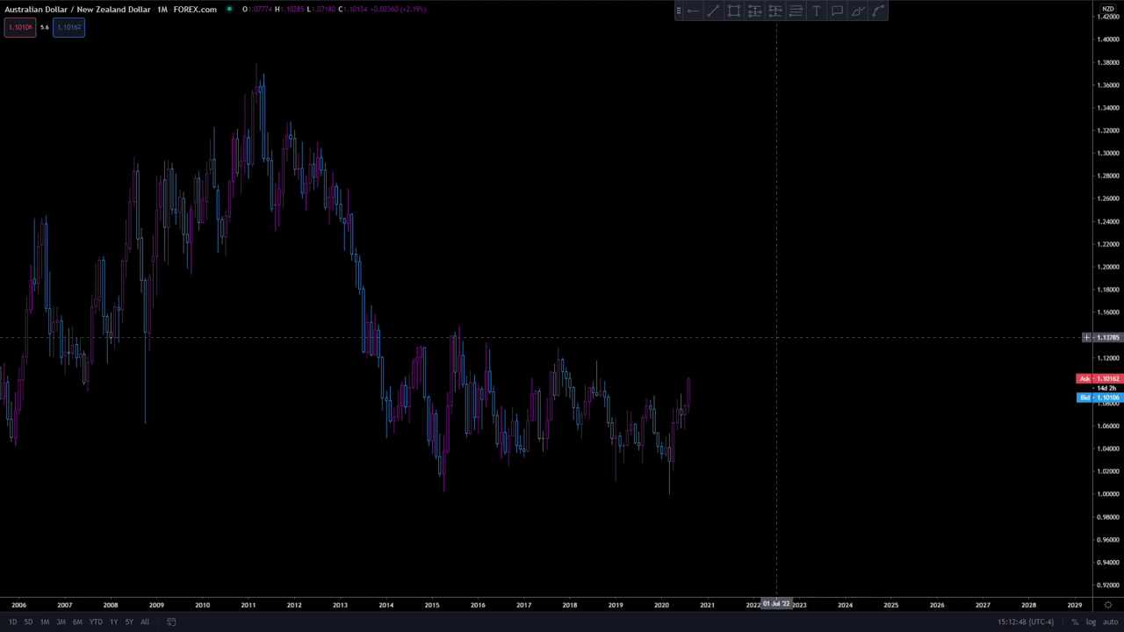
click(543, 358)
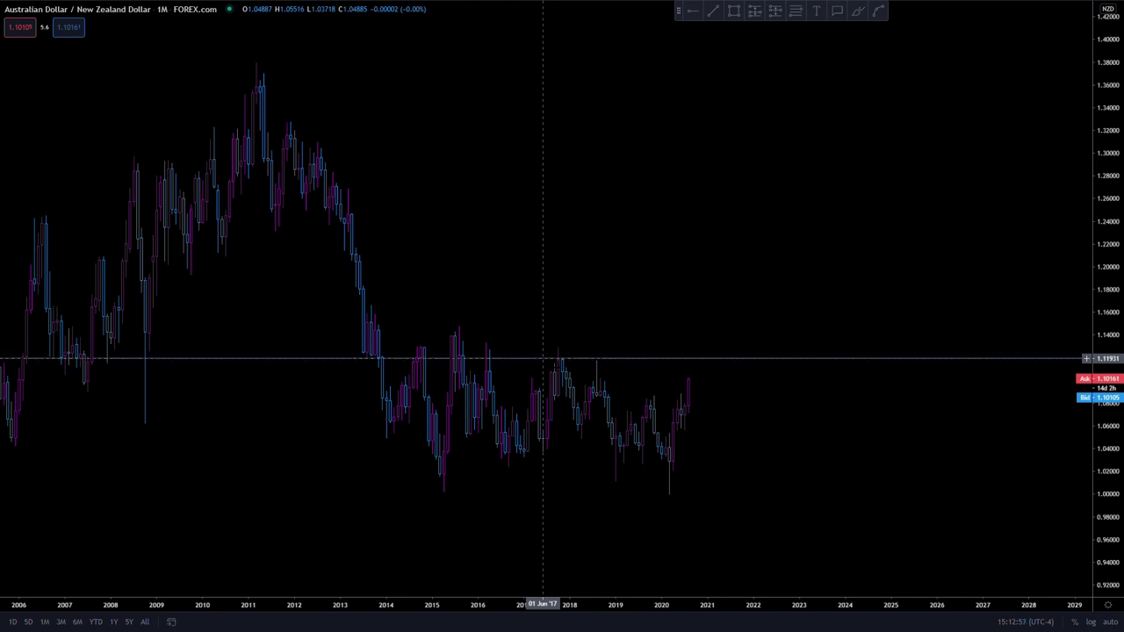
click(421, 471)
right_click(585, 307)
click(585, 297)
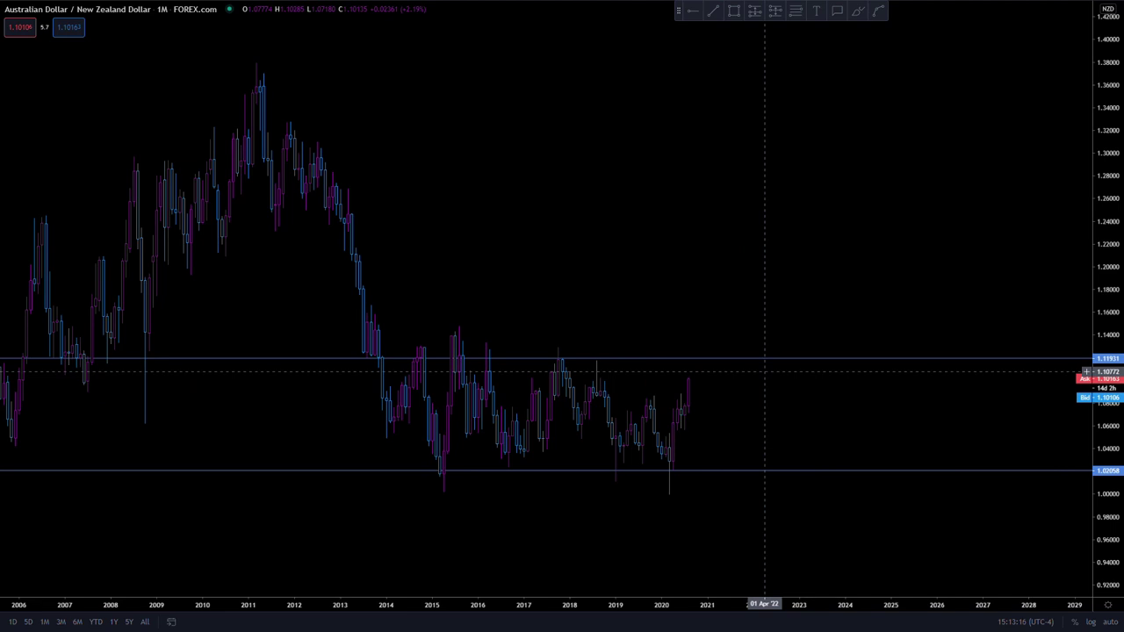
Switch the chart to the 1-week interval and lower the bottom horizontal line to 1.01194.
text(1W)
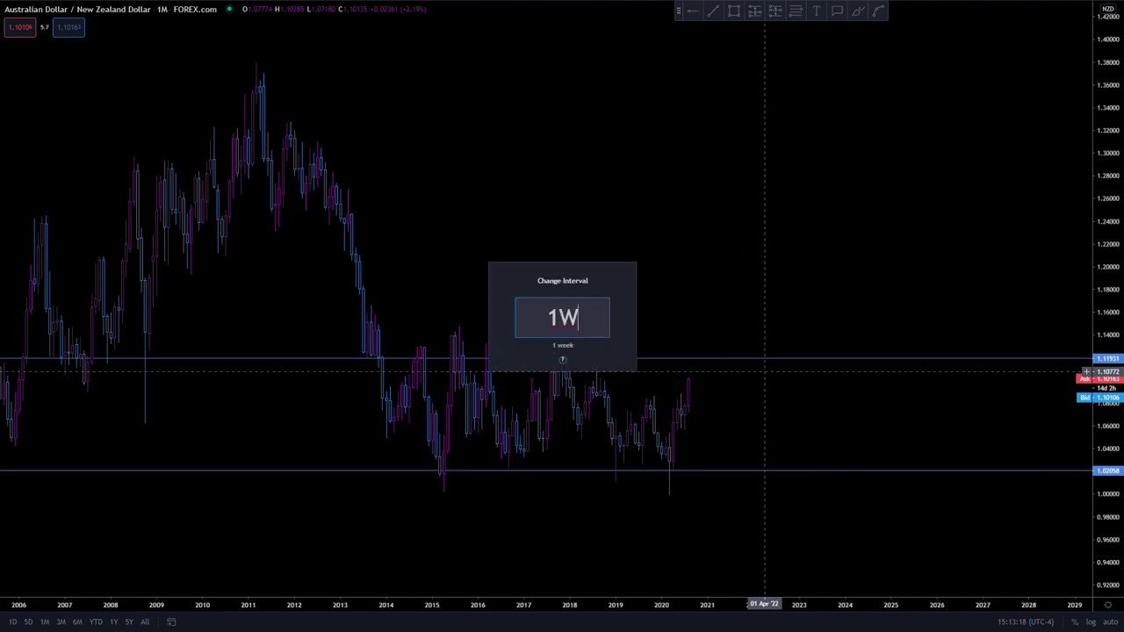
key(Return)
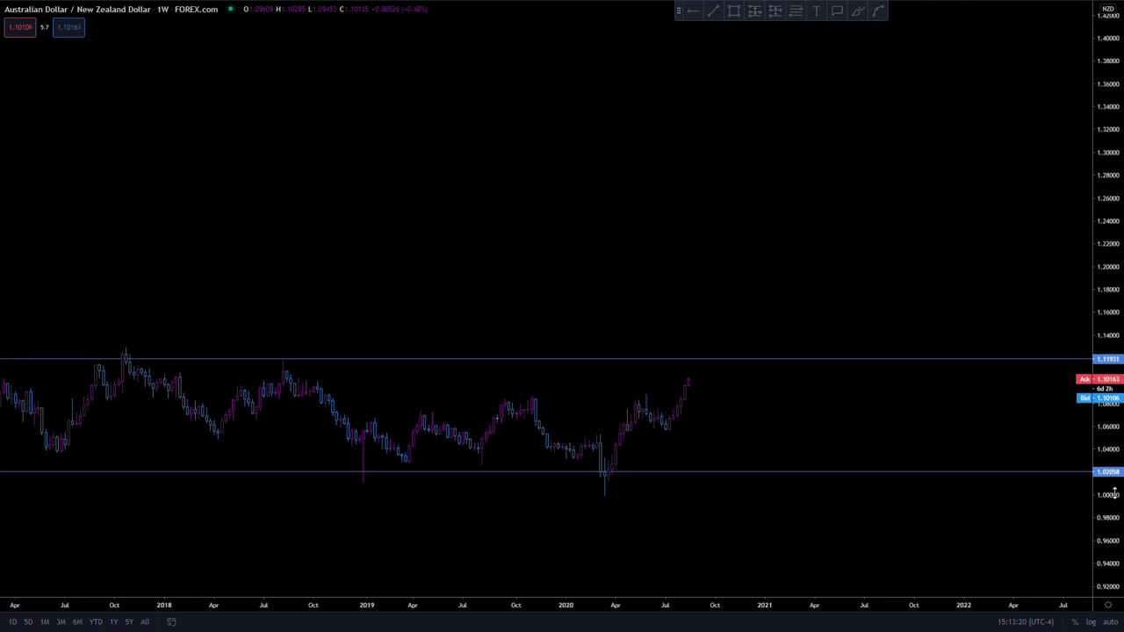
click(690, 431)
drag(691, 437, 690, 450)
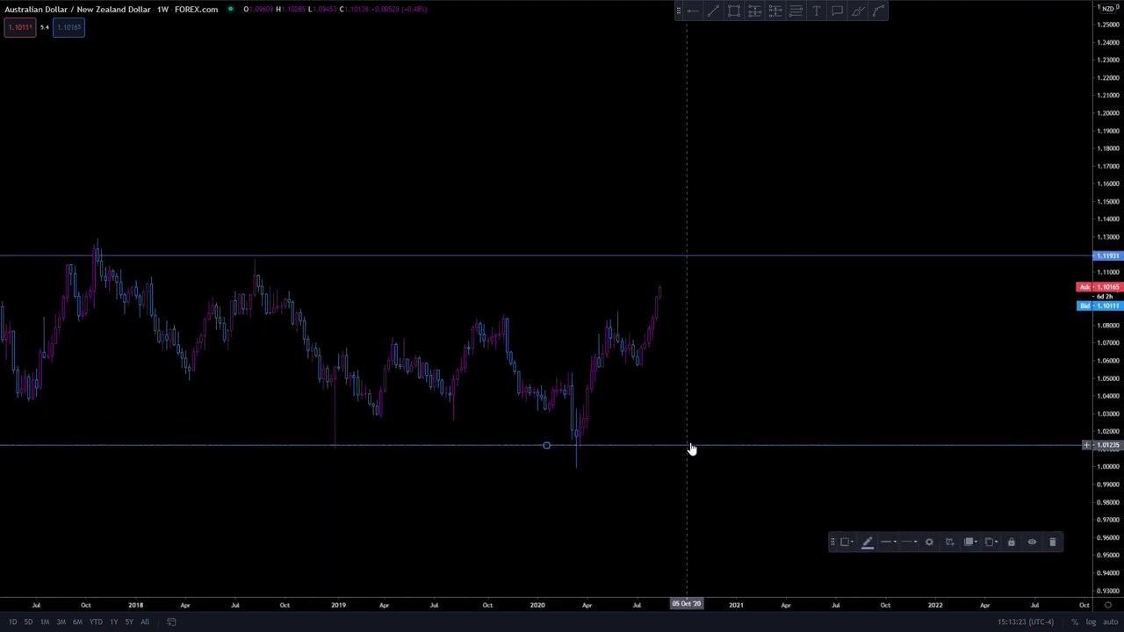
Draw a rising trend line from the March 2020 wick low at about 0.999, under the July lows, to about 1.116 at 30 Nov 2020.
click(713, 11)
click(576, 449)
click(736, 255)
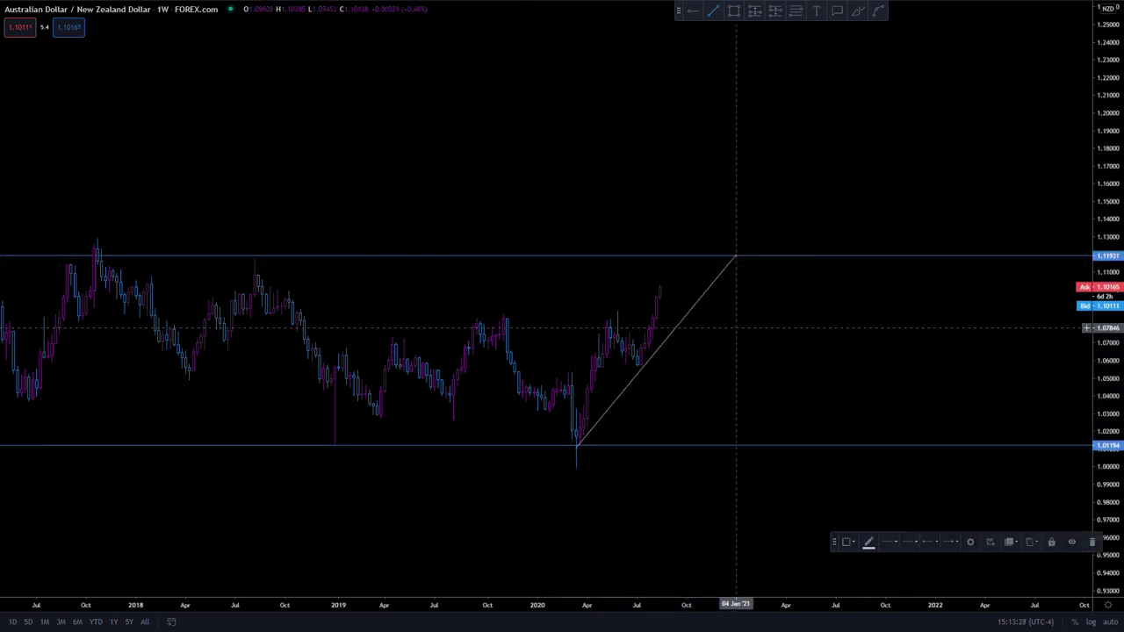
drag(577, 449, 576, 468)
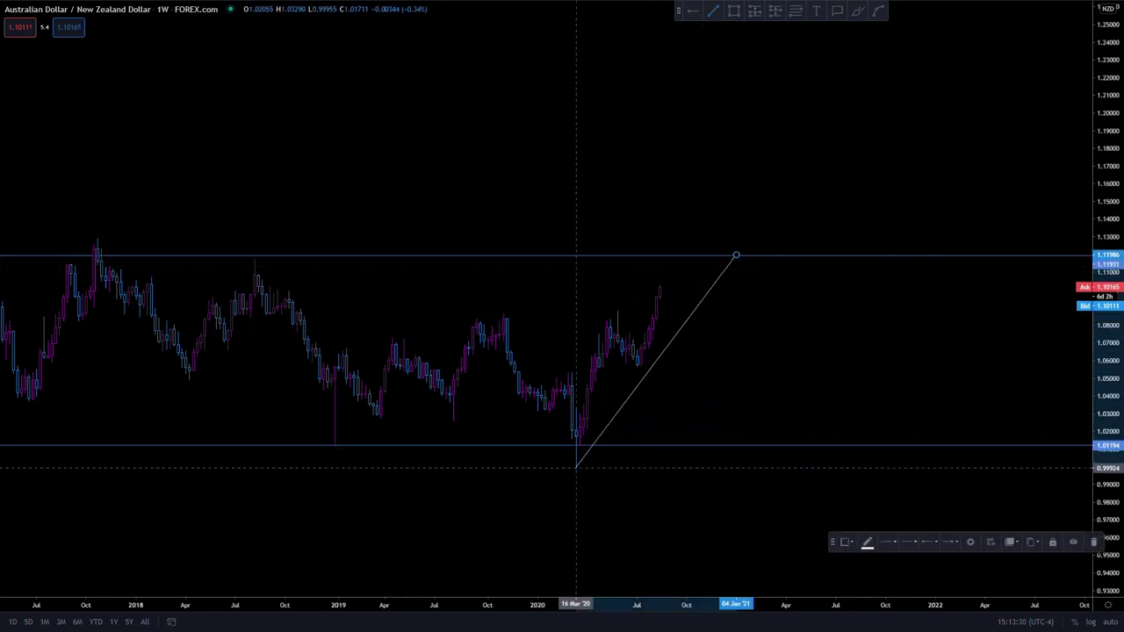
drag(737, 256, 721, 260)
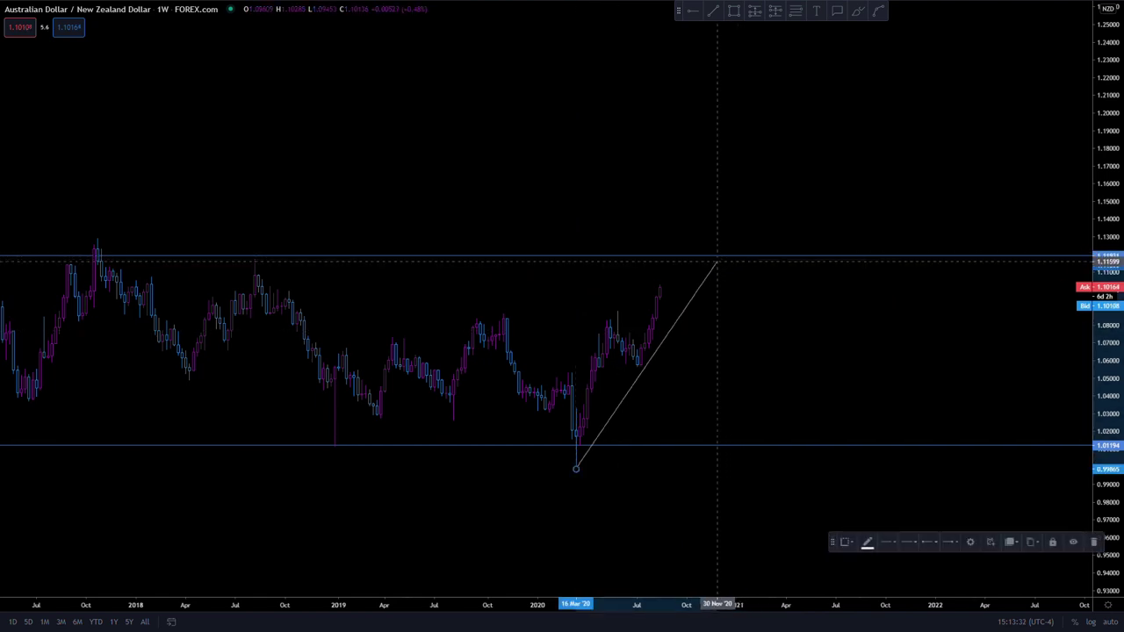
Adjust the rising trend line's upper end so it meets the 1.11931 horizontal line.
click(691, 440)
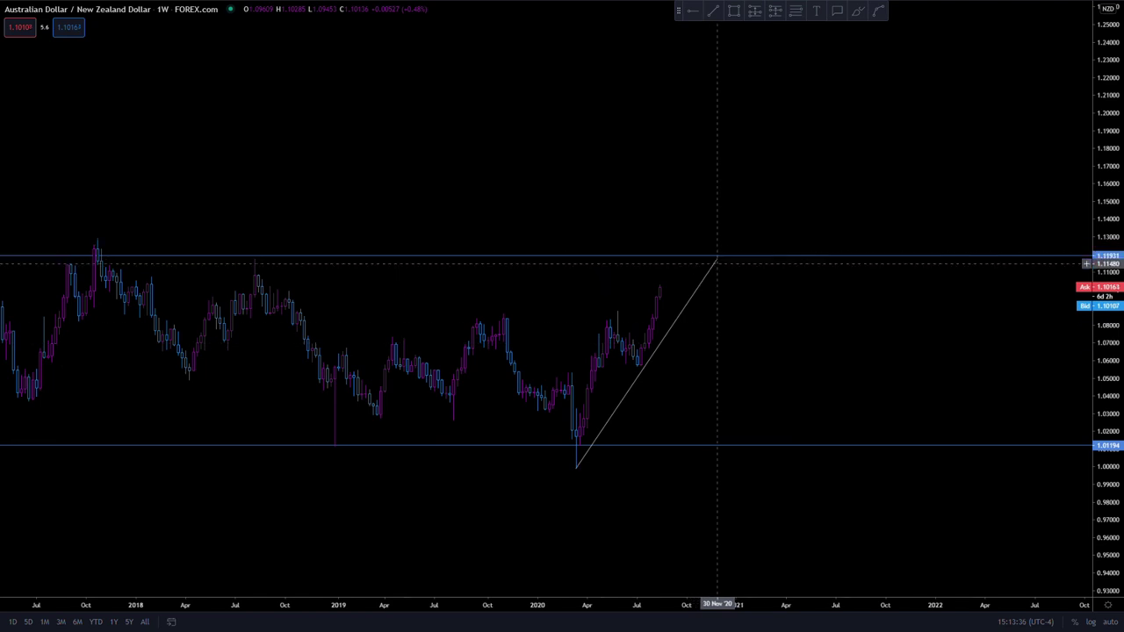
click(719, 259)
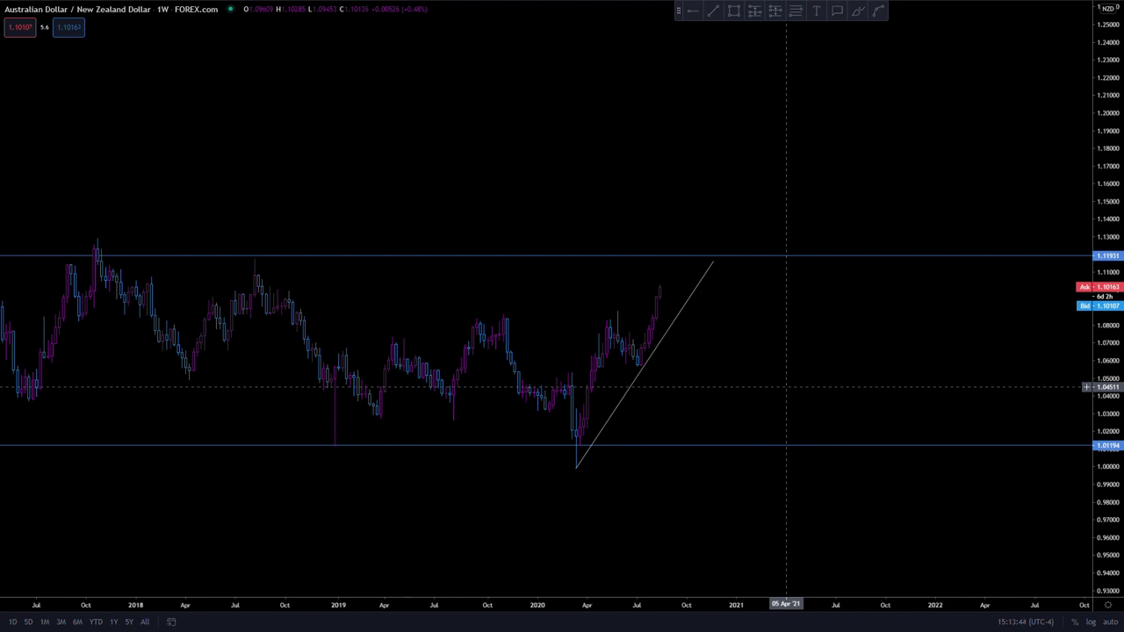
click(718, 261)
drag(717, 261, 718, 257)
click(802, 306)
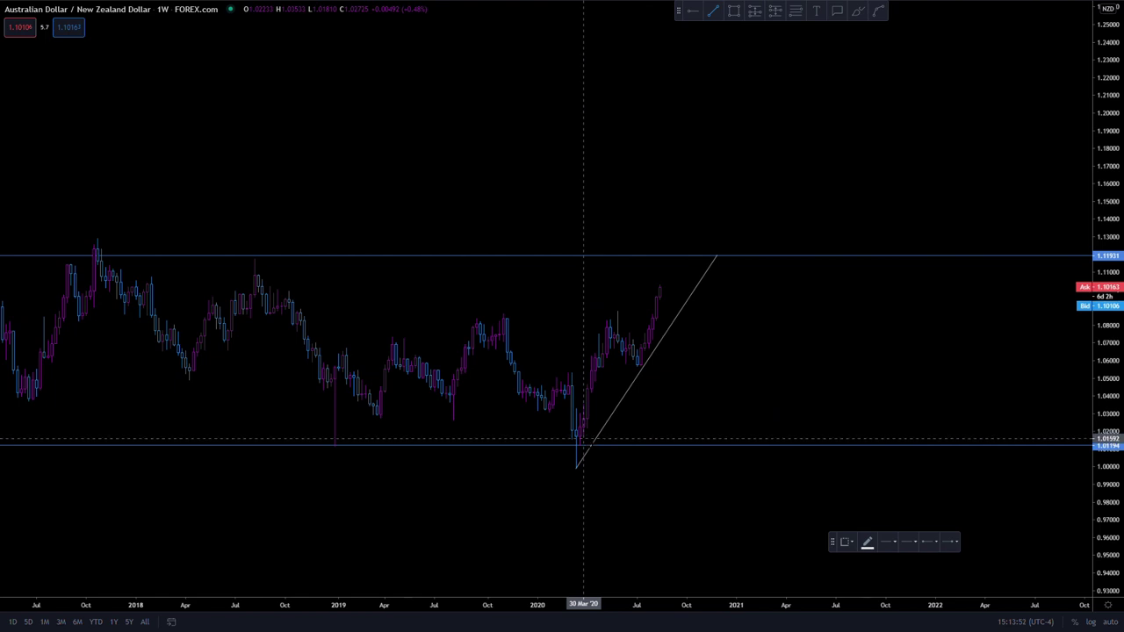
Trace the 2020 swings with trend lines: up from 1.01473 to 1.08472, down along the pullback, and up from 1.05732 to 1.10140.
click(579, 439)
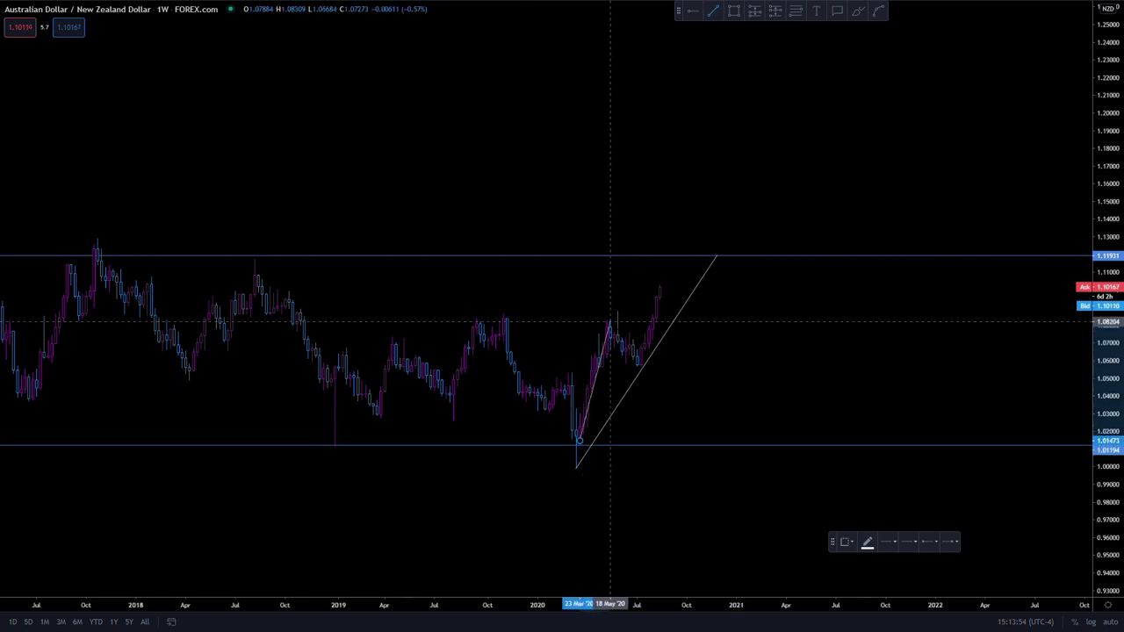
click(614, 317)
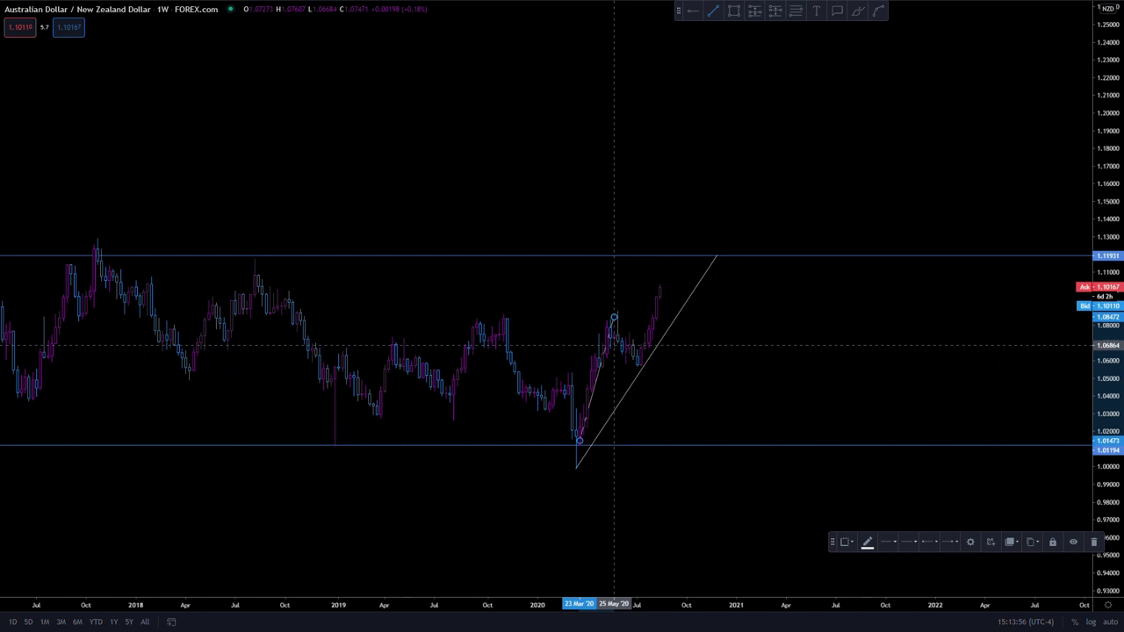
click(611, 314)
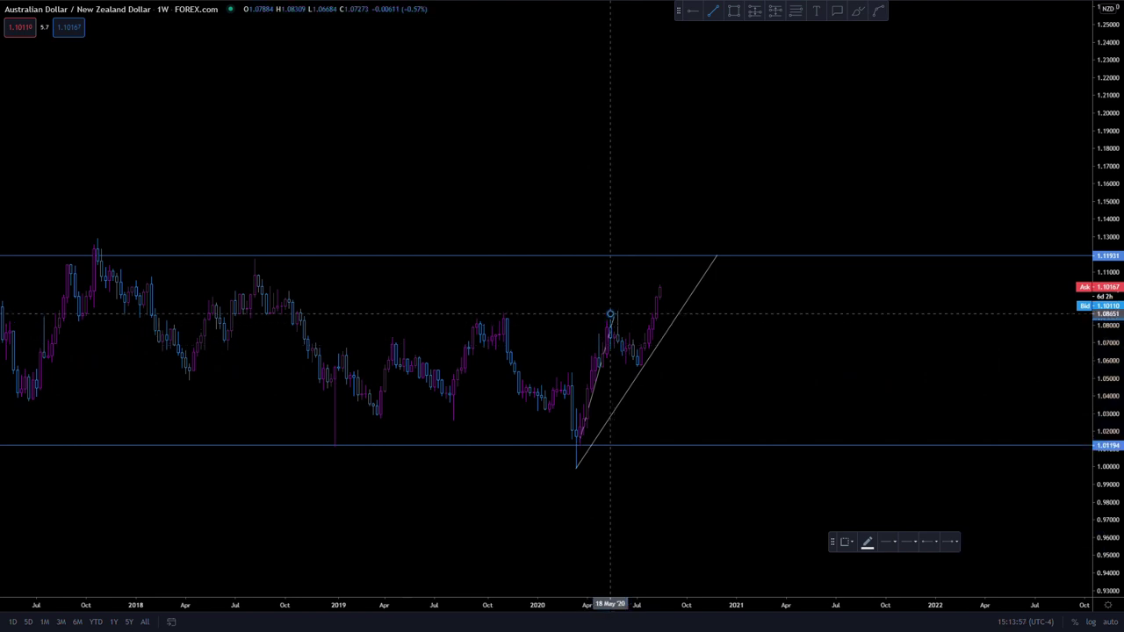
click(641, 365)
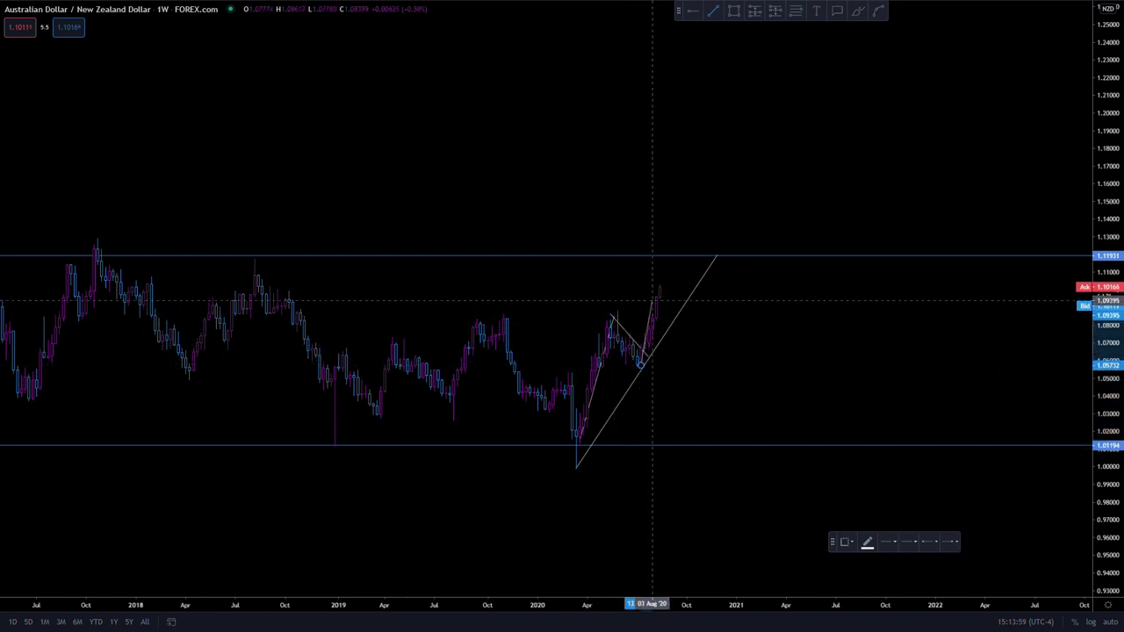
click(660, 289)
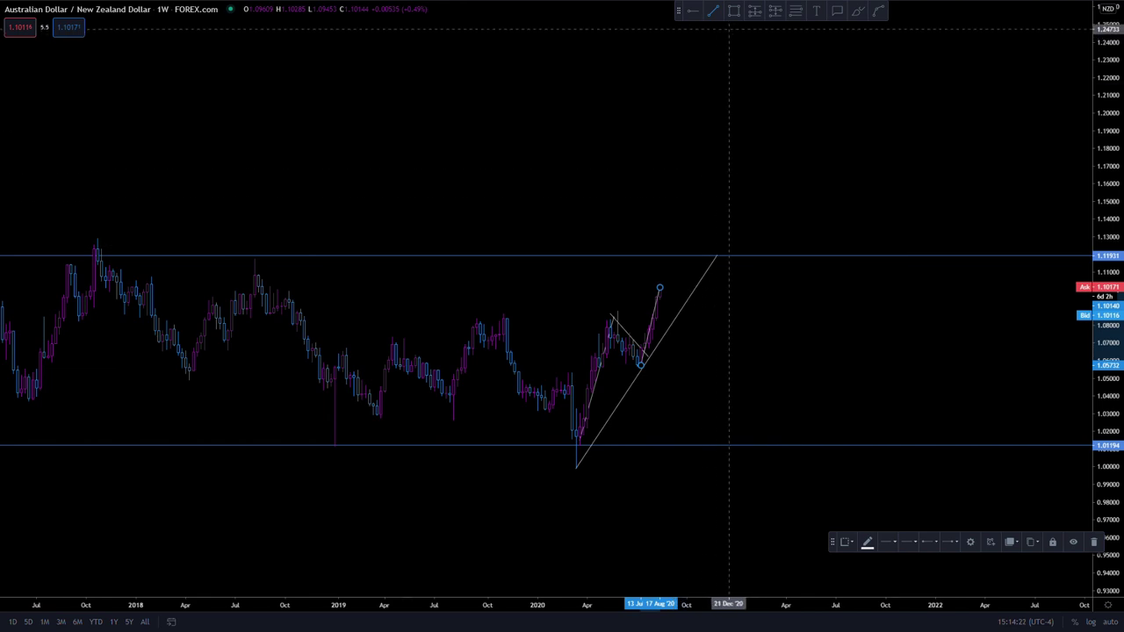
Sketch a projected path from about 1.117 down to about 1.077, up to 1.08651 at 21 Dec 2020, and down to about 1.011 in March 2021.
click(716, 13)
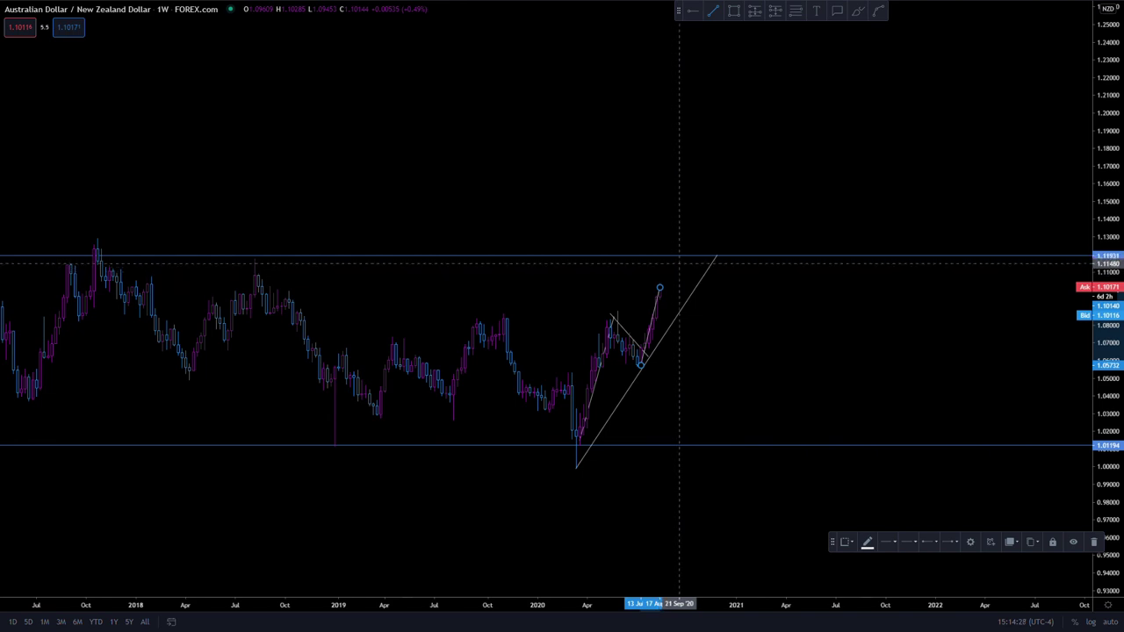
click(683, 260)
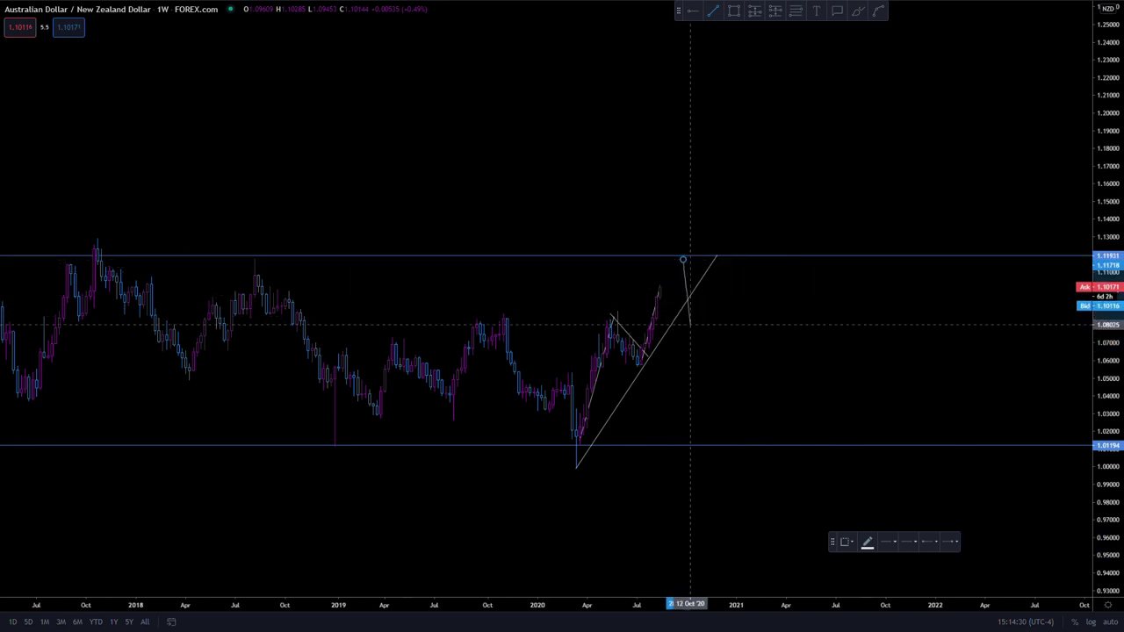
click(691, 330)
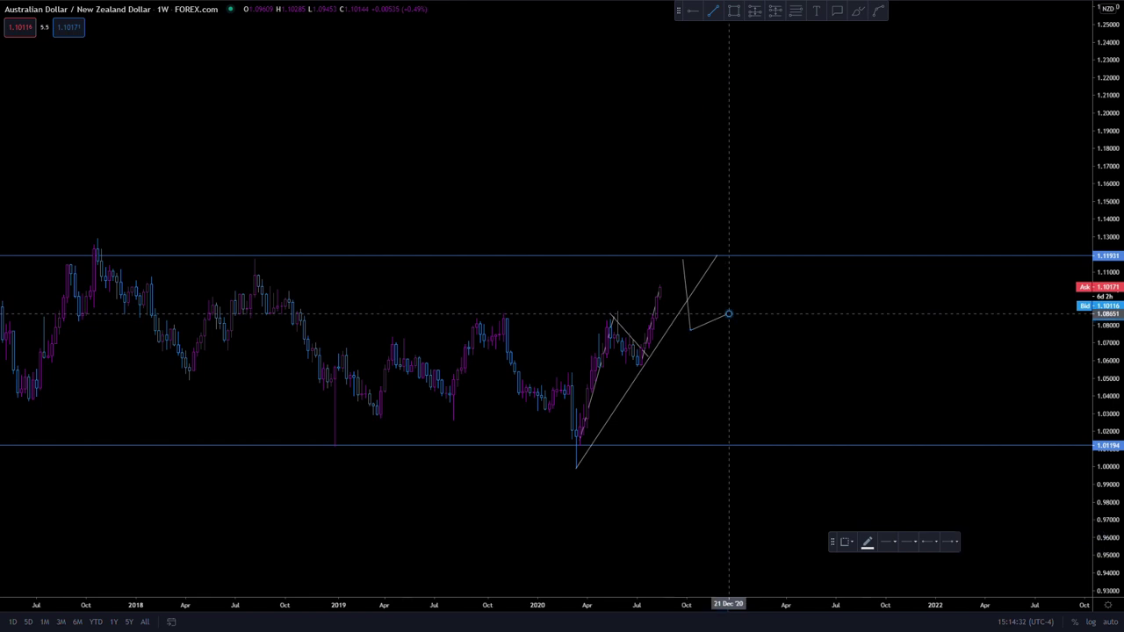
click(729, 314)
double_click(765, 445)
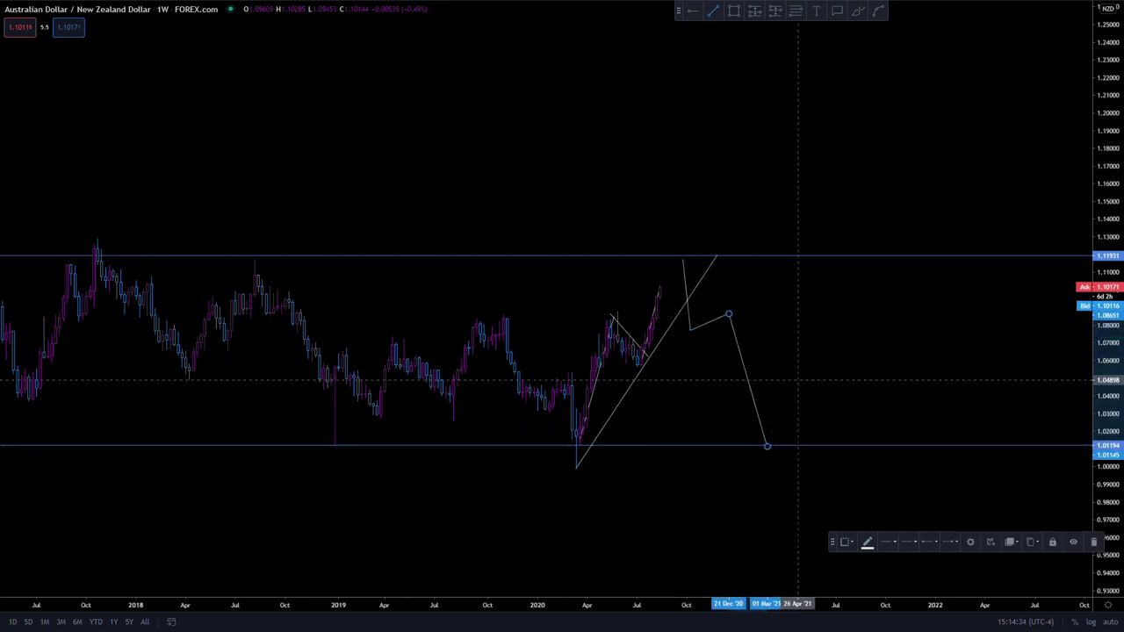
Clear the sketched 2020 swing lines and projected path, and switch the chart to the 1-day interval to view the rising trend line.
click(797, 379)
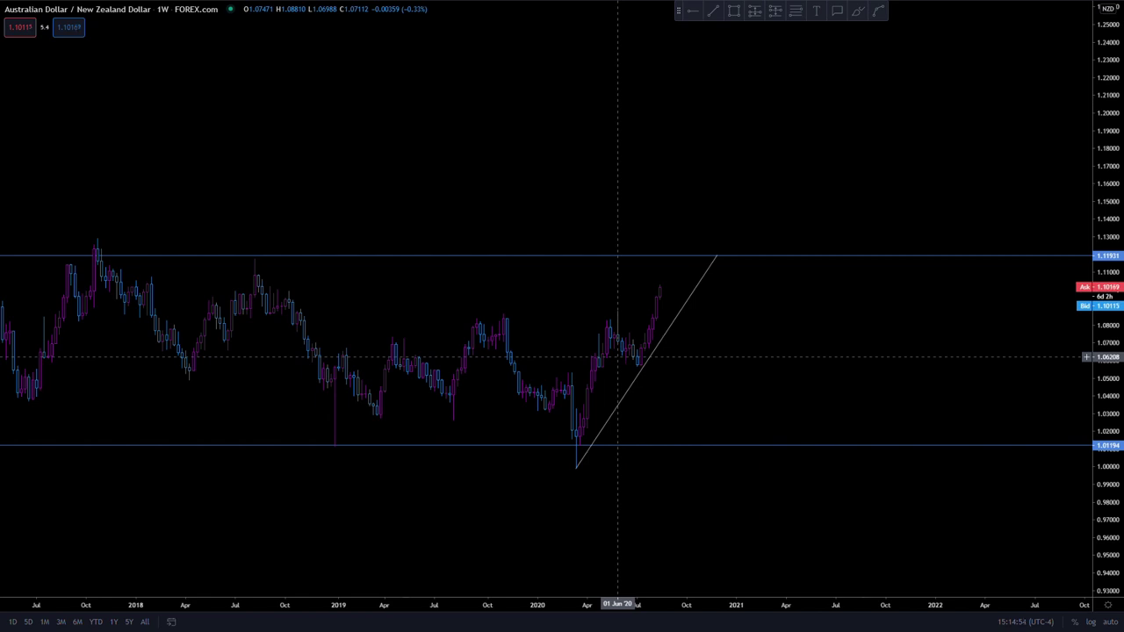
drag(729, 339, 691, 344)
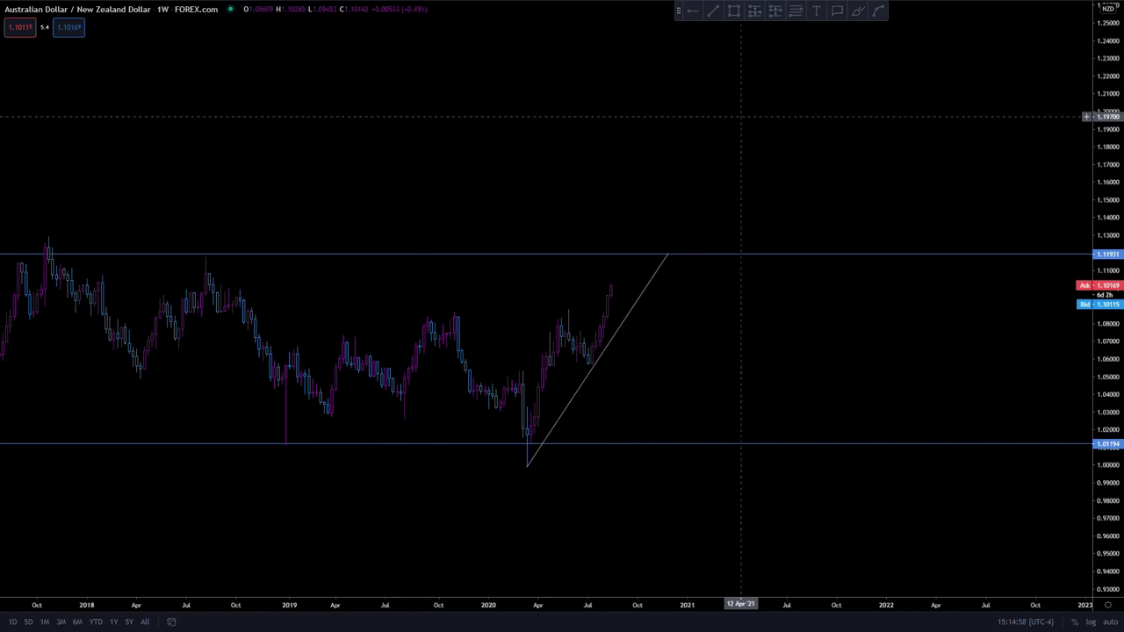
text(1D)
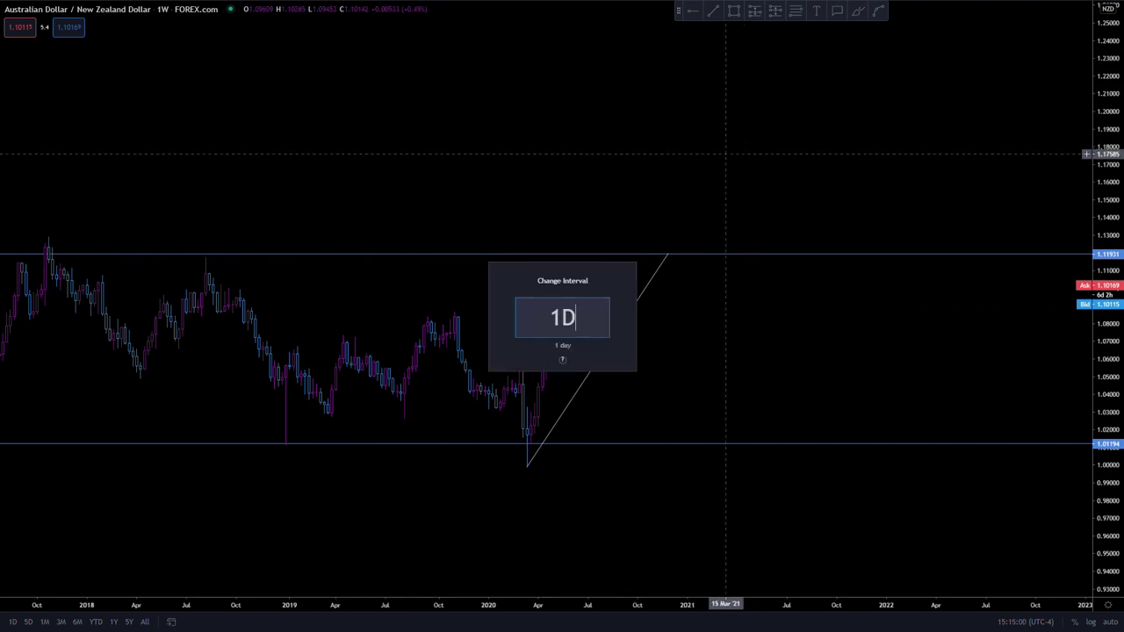
key(Return)
scroll(799, 358, up, 3)
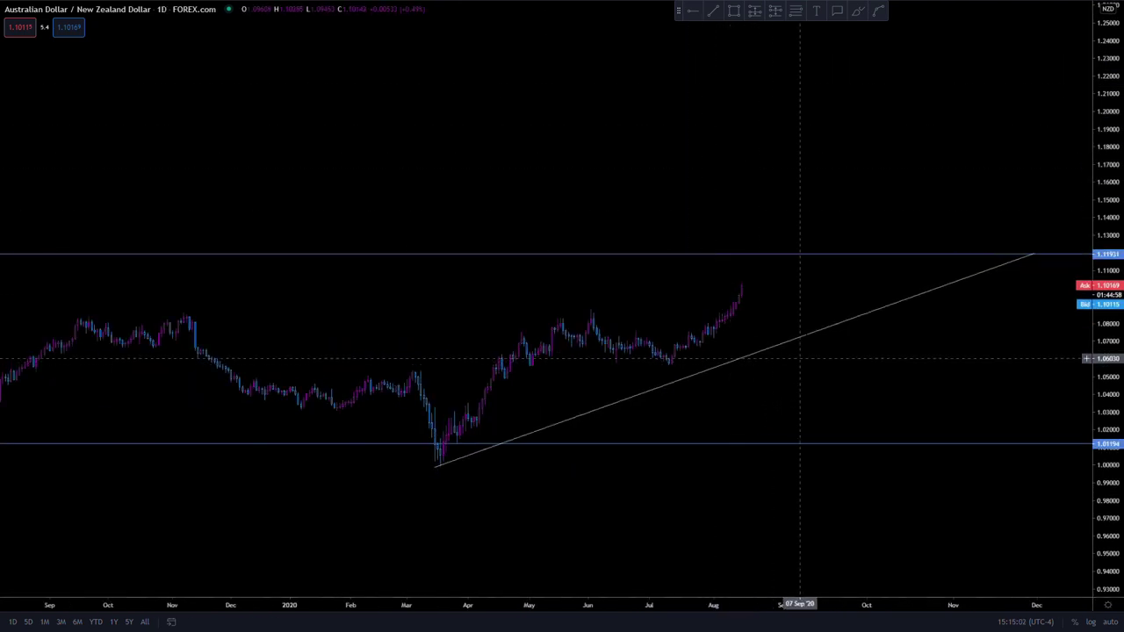
click(900, 284)
drag(900, 284, 801, 283)
click(771, 347)
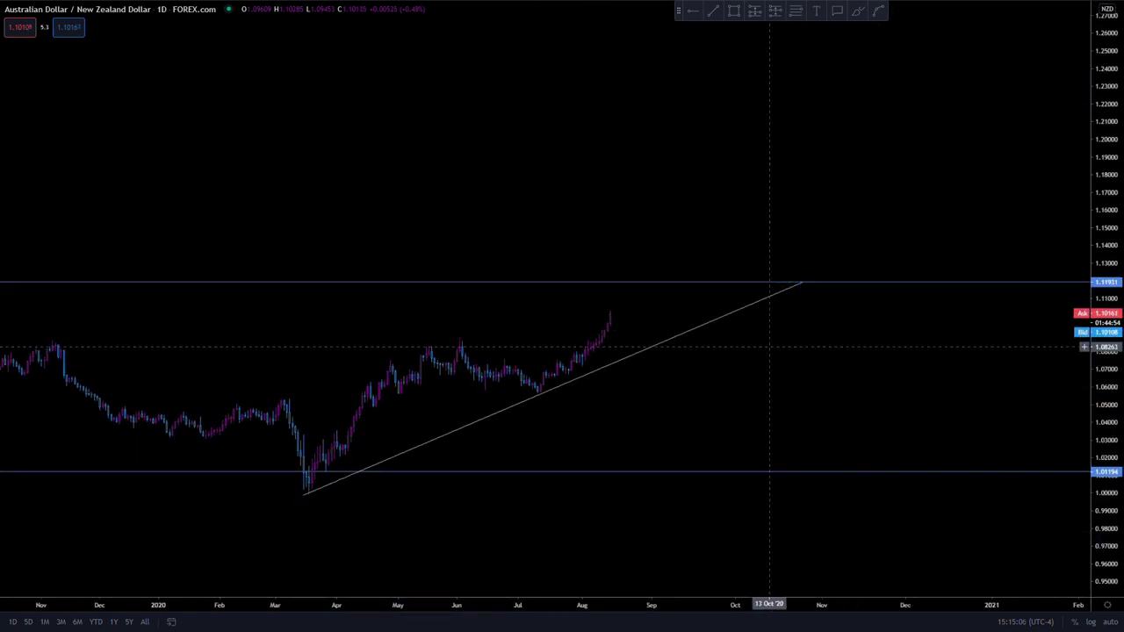
drag(770, 347, 862, 515)
drag(1105, 495, 1105, 544)
drag(1054, 405, 961, 321)
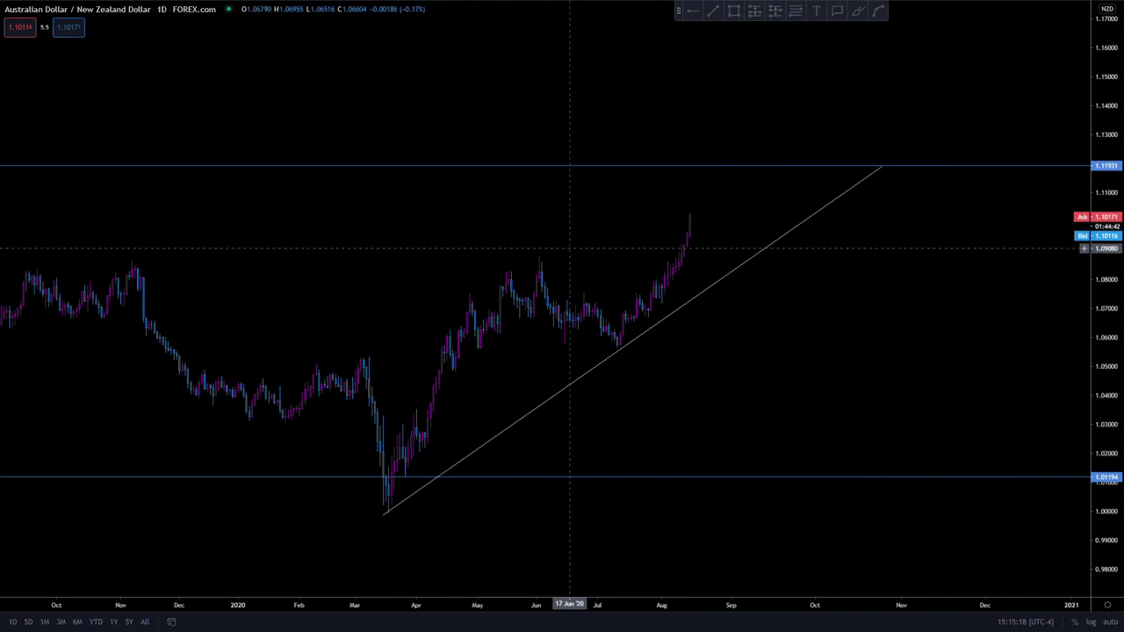
Switch to the 4-hour interval and draw a steeper rising trend line from the 3 Aug low at 1.07124 to about 1.119 at 30 Aug.
text(4)
key(Return)
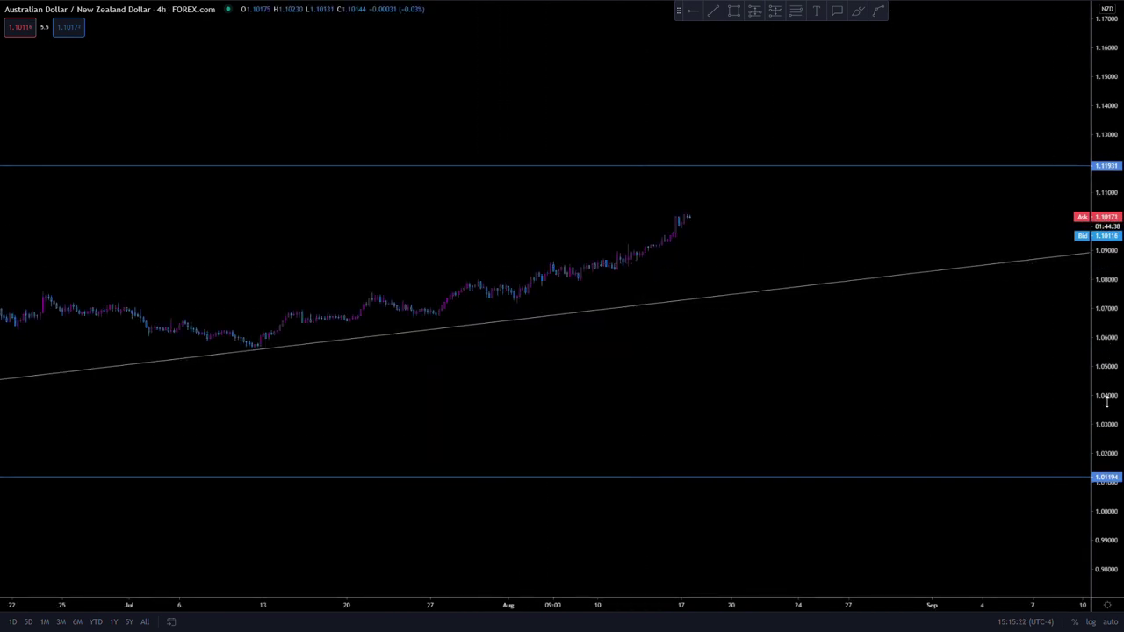
drag(1107, 401, 1108, 369)
scroll(879, 264, down, 3)
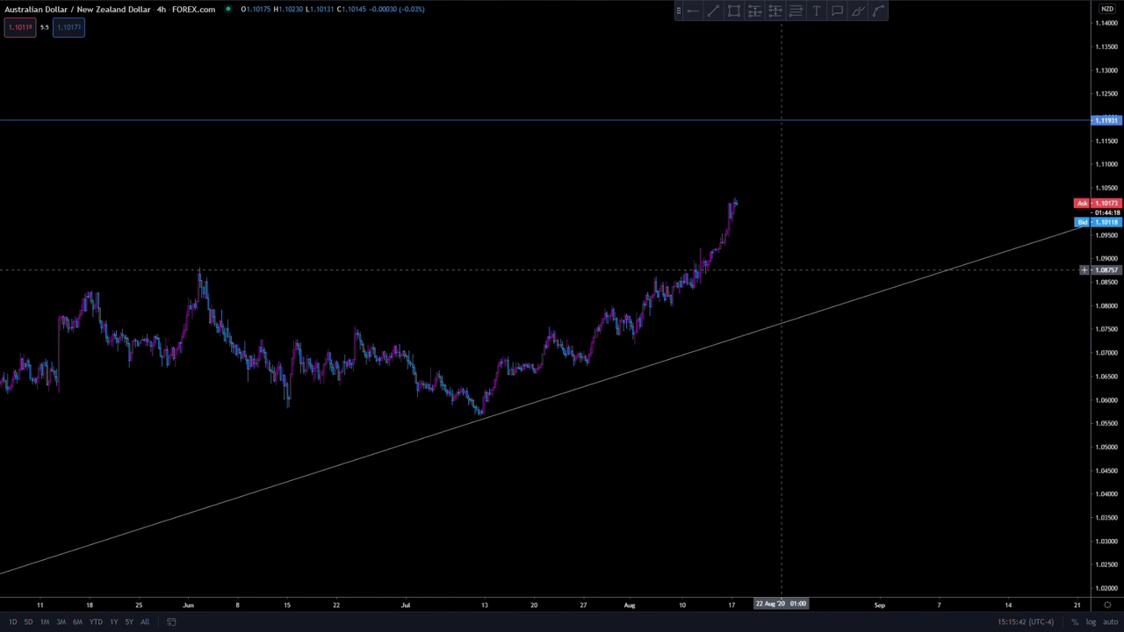
drag(782, 269, 728, 246)
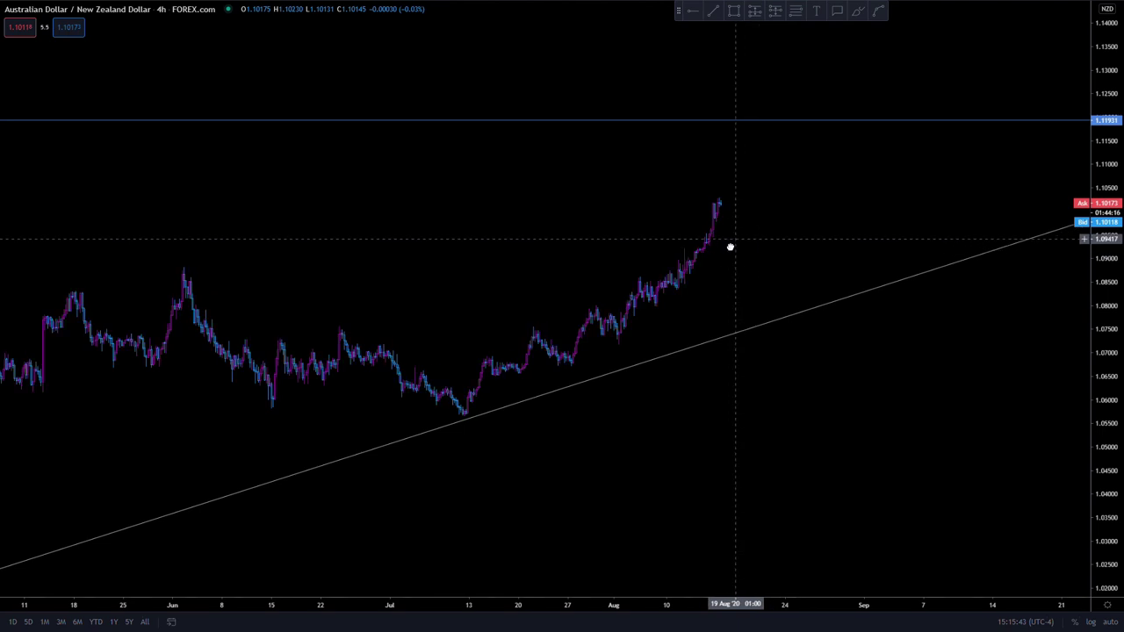
click(713, 11)
click(580, 347)
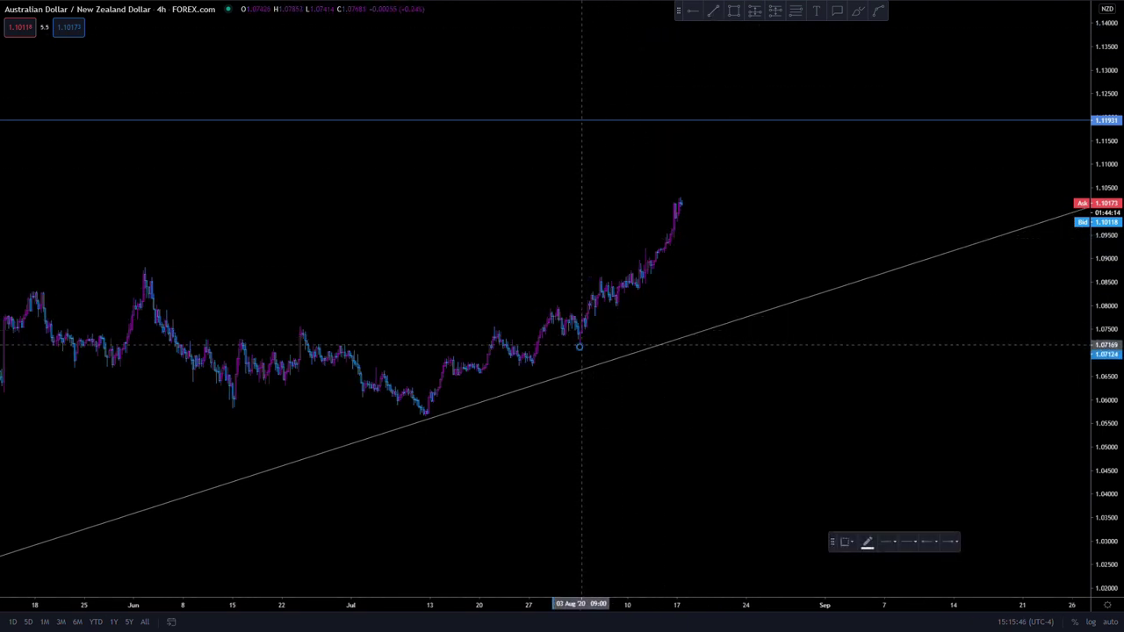
click(805, 118)
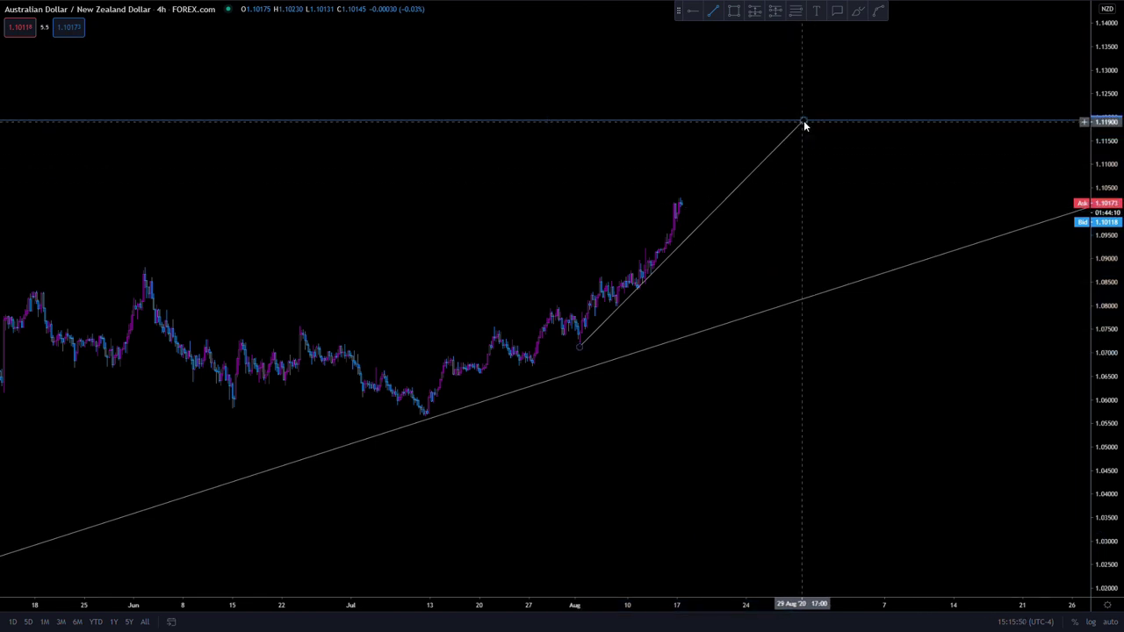
click(803, 123)
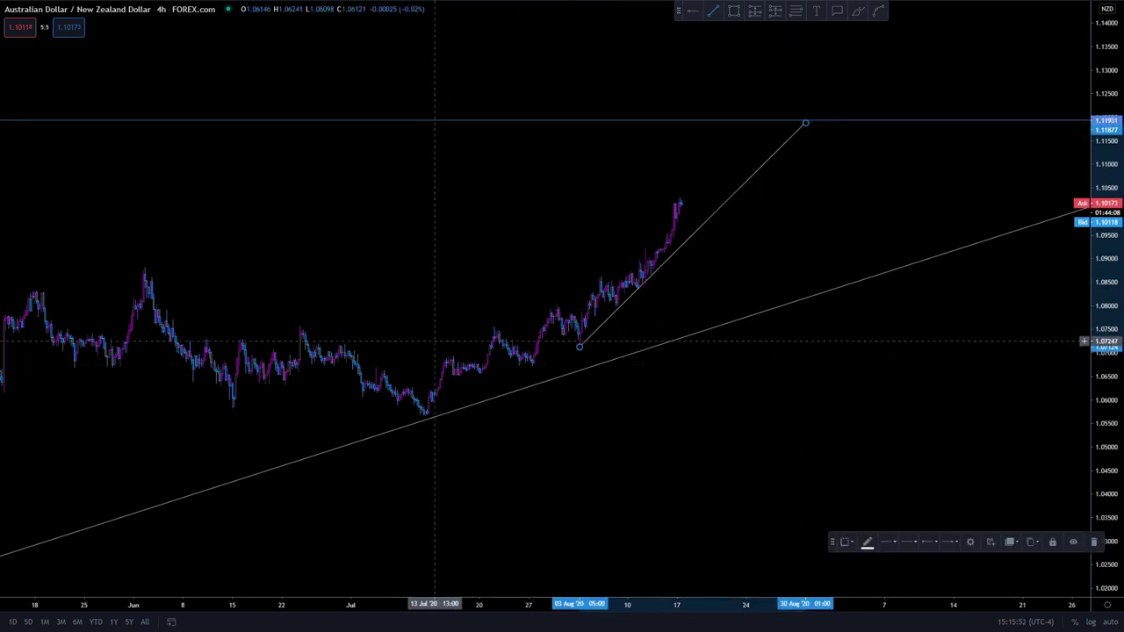
Trace the rally from the 10 Jul low at 1.05760 into early August with trend lines marking each rising leg and its flag-shaped pullback.
click(711, 13)
click(425, 411)
click(447, 356)
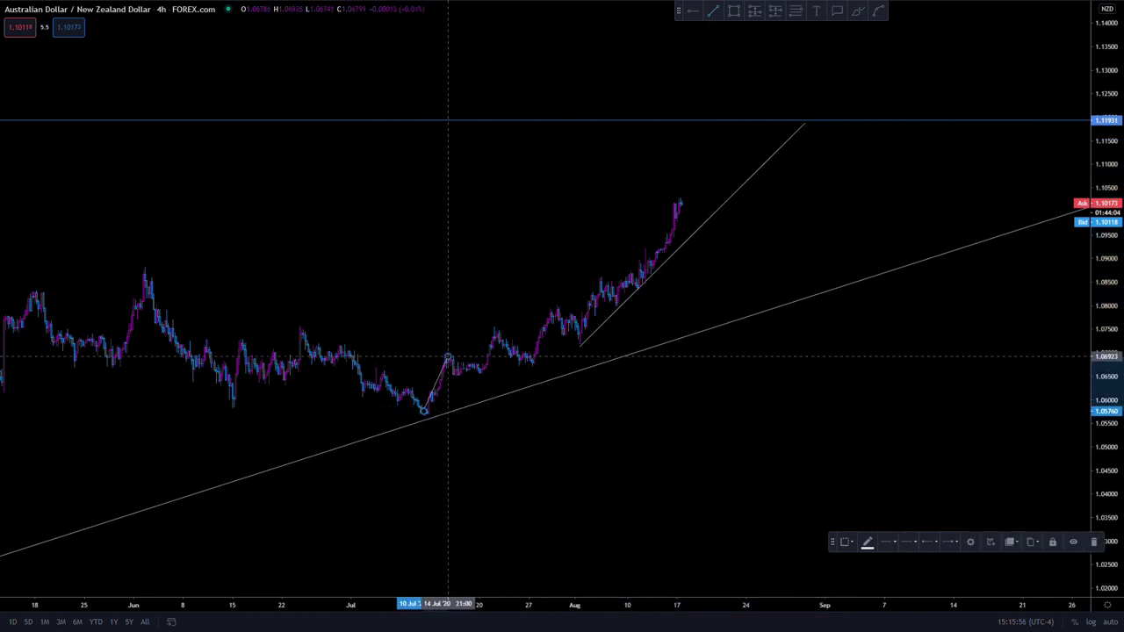
click(481, 379)
click(490, 344)
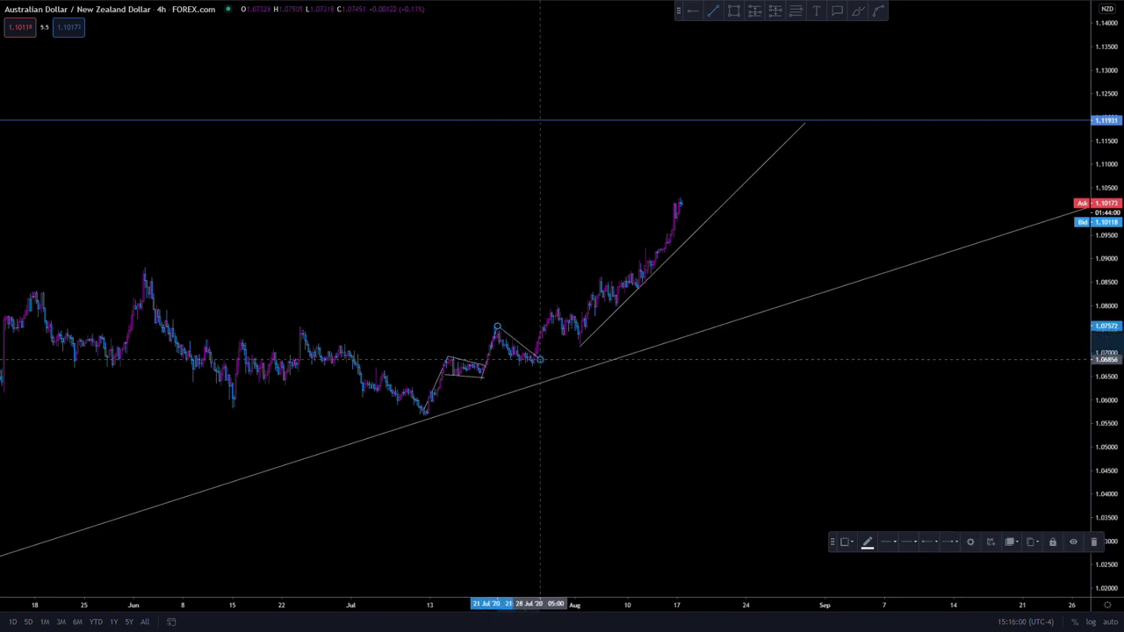
click(529, 372)
click(553, 307)
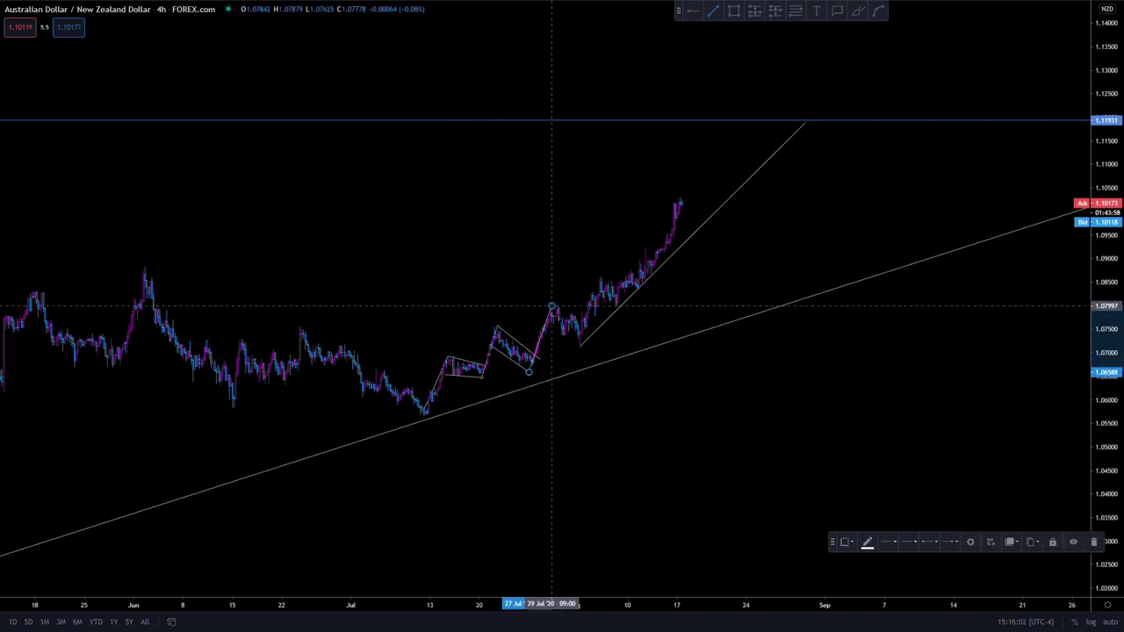
click(584, 325)
click(555, 324)
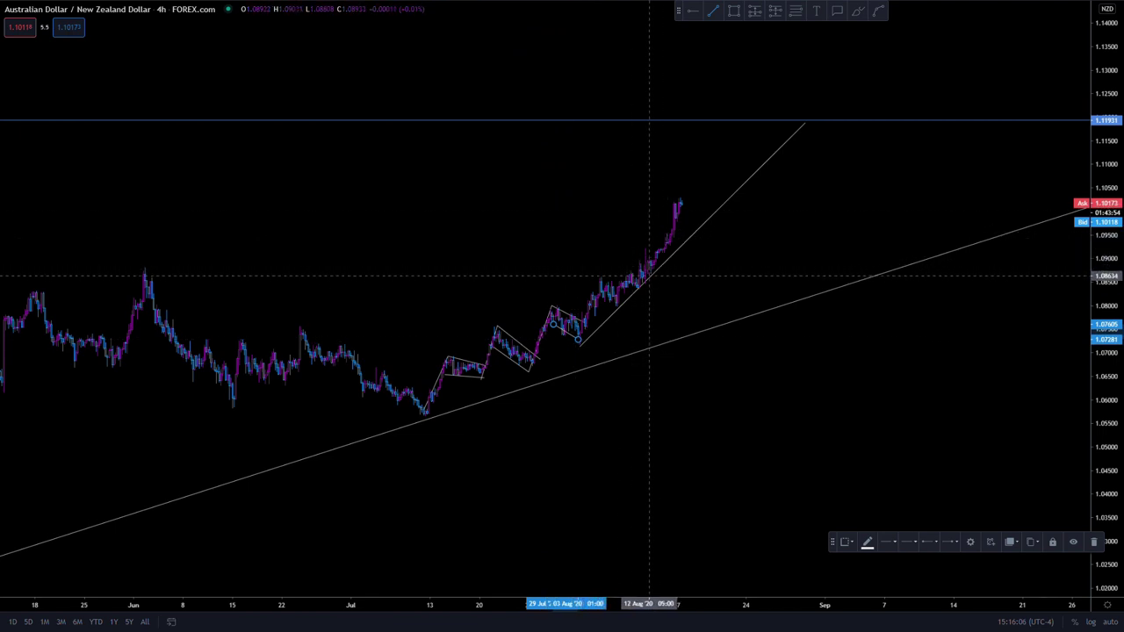
Trace the August leg from 1.08422 to 1.10211 and outline a falling flag with parallel lines, the upper one starting at 1.10412.
click(642, 282)
click(677, 202)
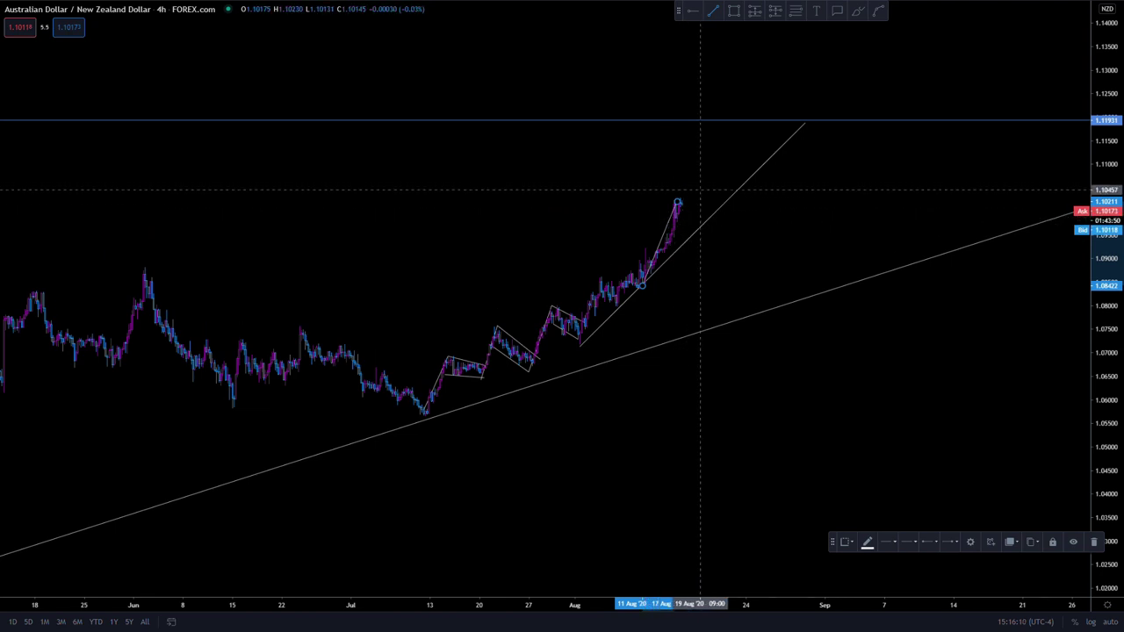
click(679, 192)
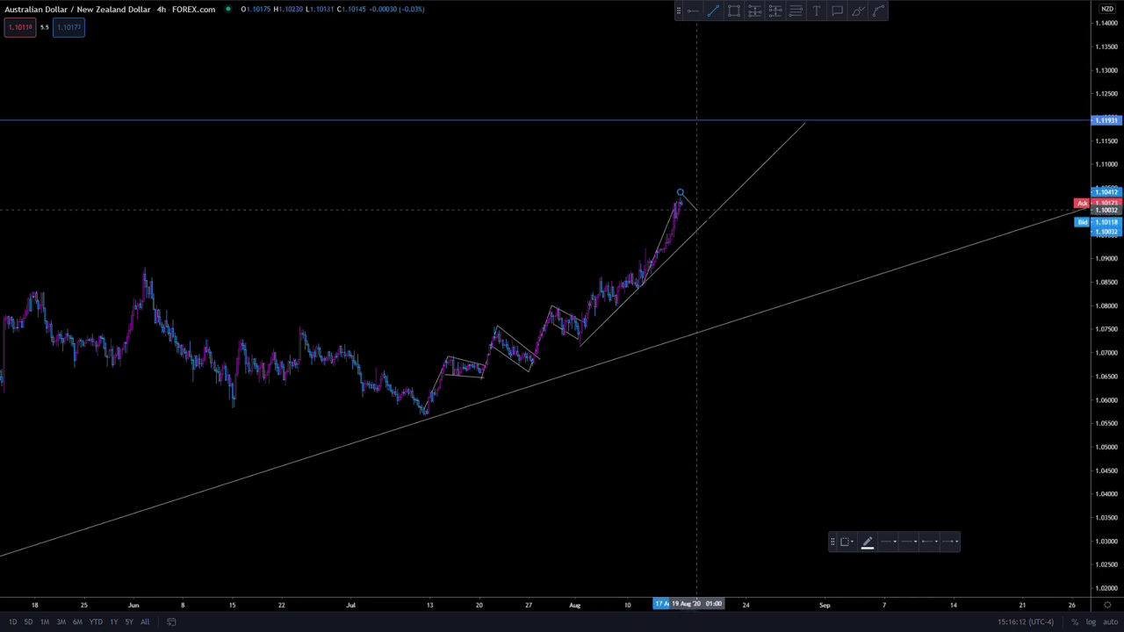
click(706, 214)
click(669, 213)
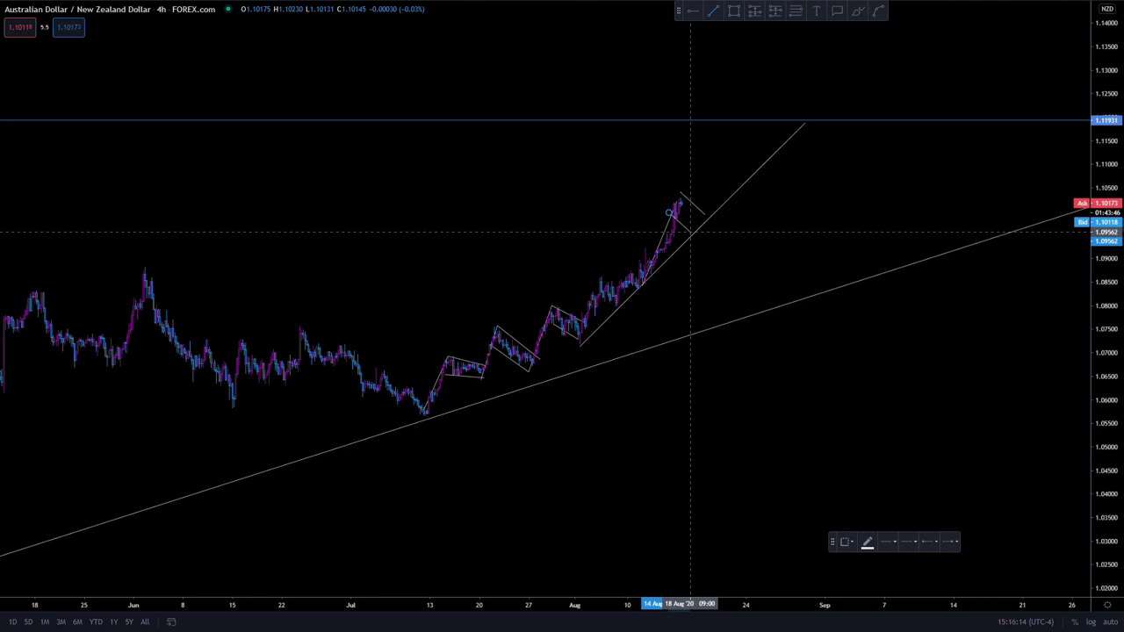
click(698, 227)
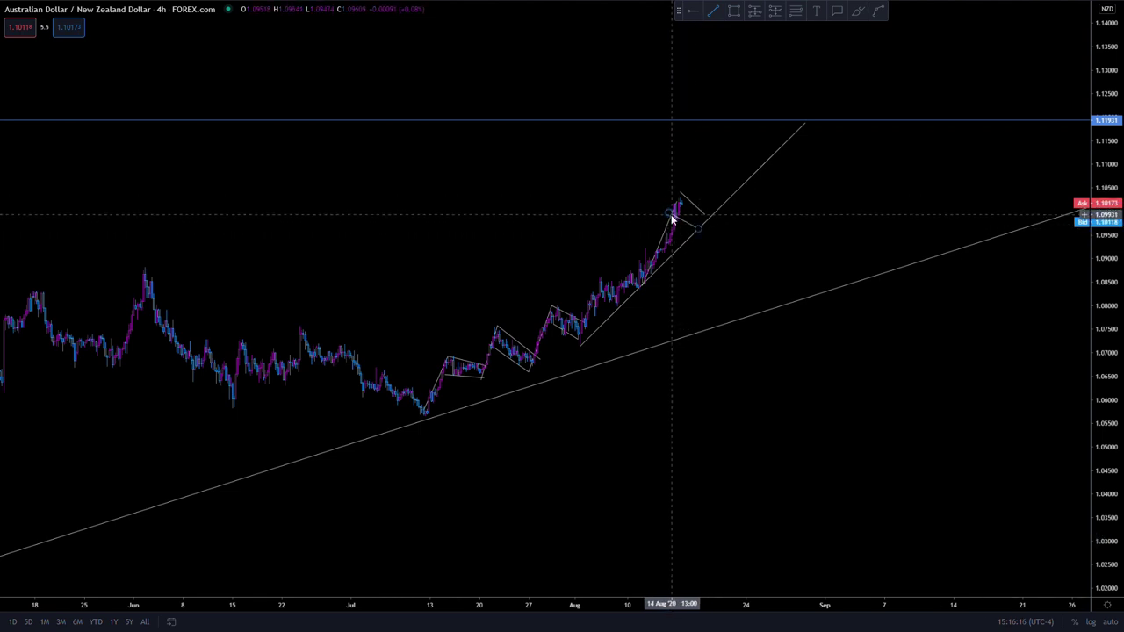
Lower the steeper trend line's upper end to about 1.117 and end the latest flag's upper line near 1.0985 at 20 Aug.
drag(805, 124, 807, 131)
click(828, 134)
scroll(828, 133, up, 3)
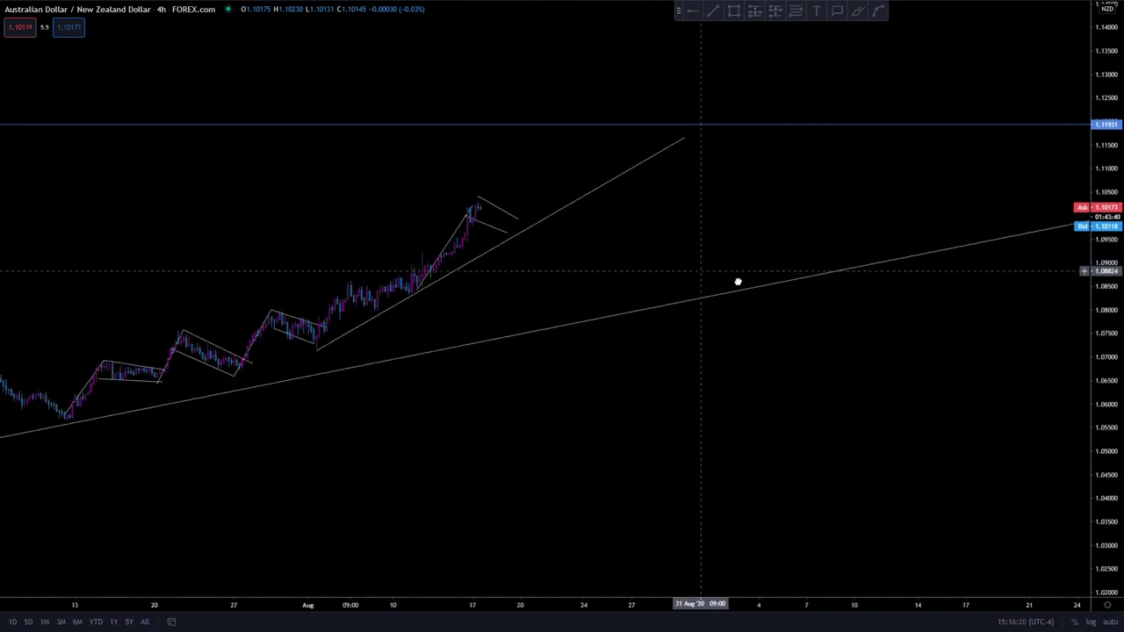
click(644, 227)
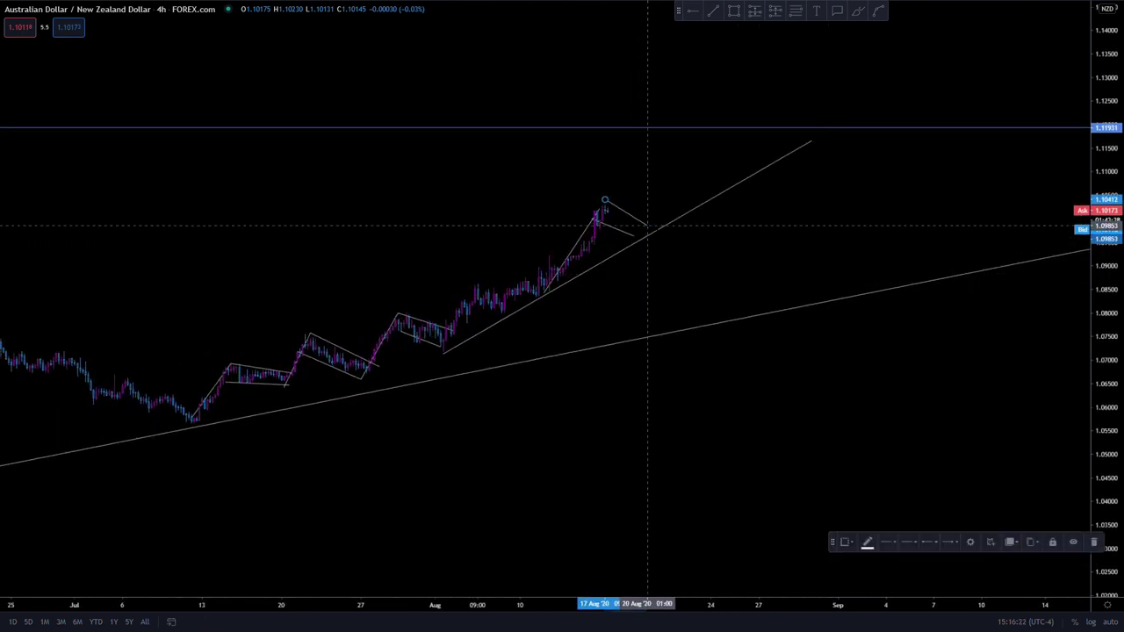
drag(638, 239, 641, 228)
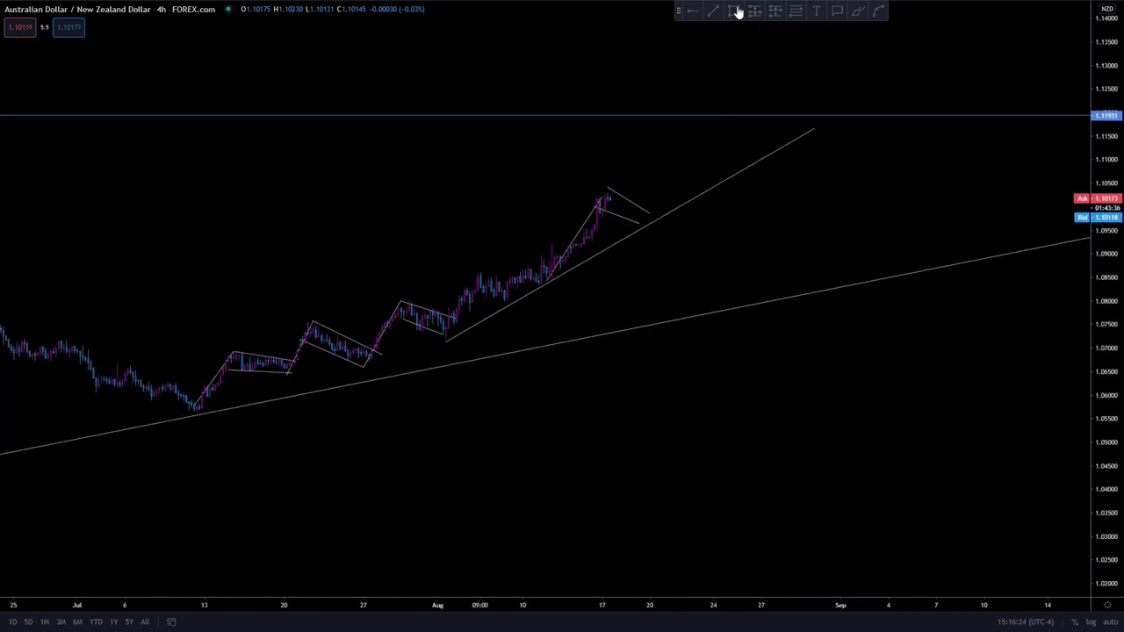
Draw a thin rectangular zone beneath the latest flag, ending at 23 Aug 2020, and extend its start back to 22 May 2018.
mouse_move(547, 219)
mouse_down()
mouse_move(648, 238)
mouse_move(720, 231)
mouse_move(710, 228)
mouse_up()
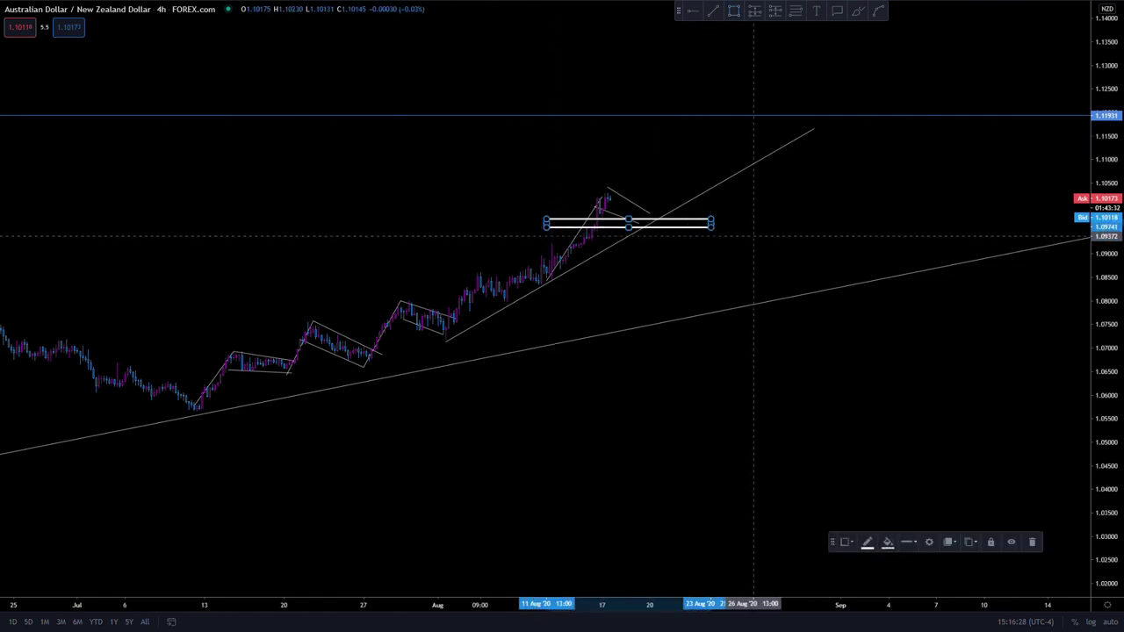
click(753, 235)
scroll(635, 254, down, 8)
scroll(640, 264, down, 5)
drag(834, 223, 857, 258)
click(1065, 262)
mouse_move(1065, 262)
mouse_down()
mouse_move(660, 280)
mouse_move(174, 263)
mouse_up()
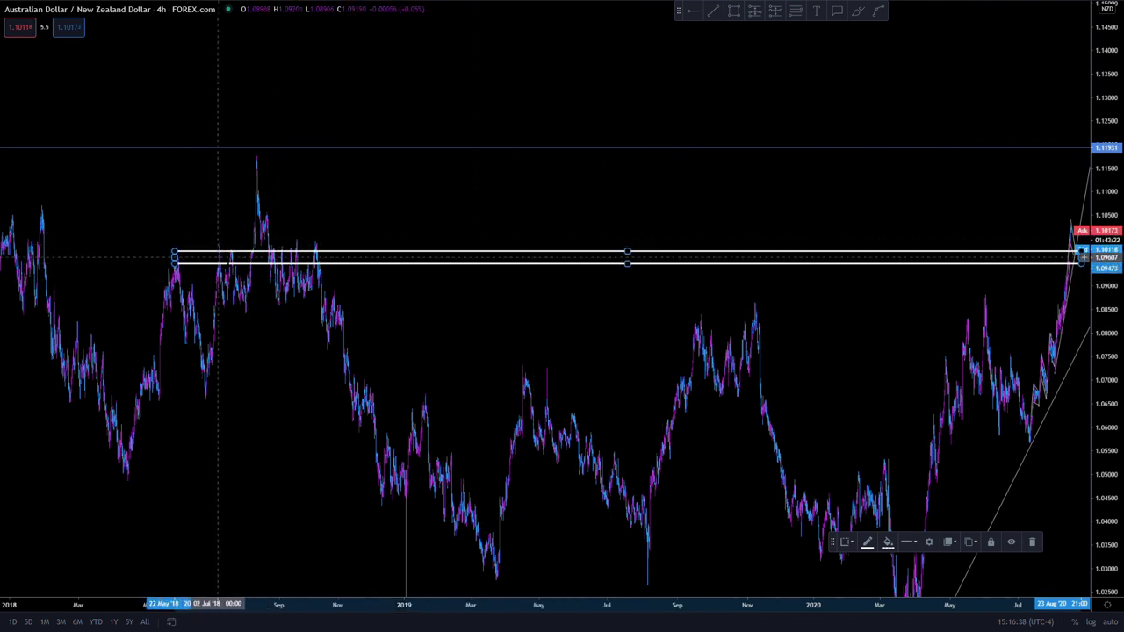
Raise the zone's lower edge to about 1.0973 so it forms a narrow band along the 2018 highs.
mouse_move(625, 263)
mouse_down()
mouse_move(626, 243)
mouse_move(635, 252)
mouse_up()
click(629, 253)
click(726, 211)
Refine the latest flag: end its lower line at 1.09680 and its upper line at 1.09830, and start the upper line near 1.1037.
scroll(878, 387, right, 5)
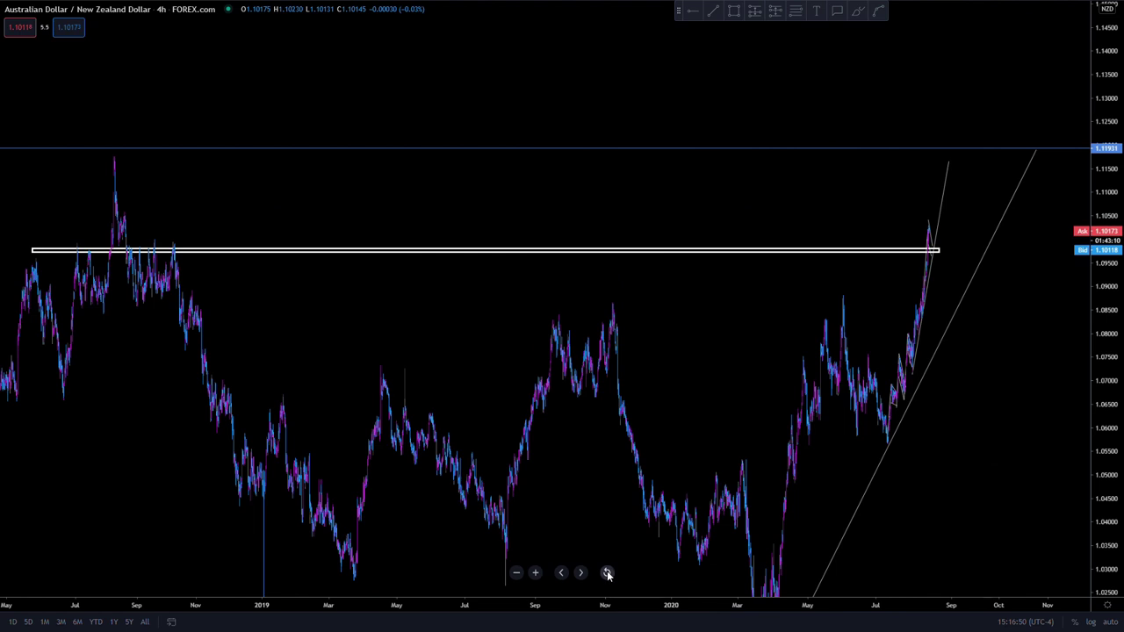
click(605, 574)
scroll(787, 226, up, 5)
scroll(622, 480, right, 2)
click(590, 155)
drag(589, 156, 560, 155)
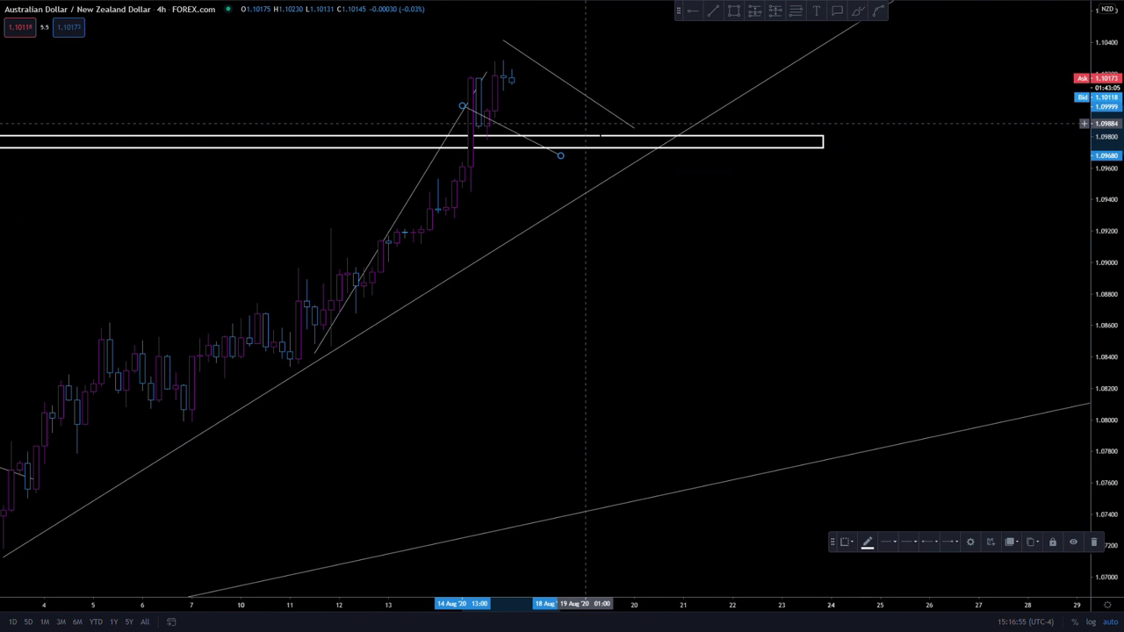
click(634, 131)
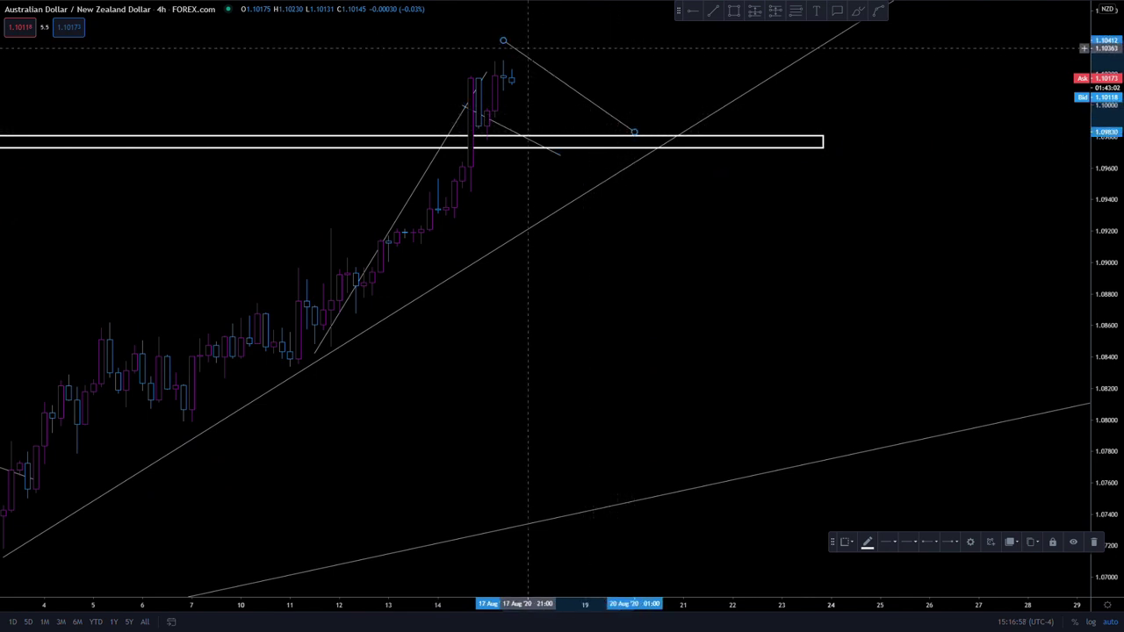
drag(503, 43, 495, 48)
click(571, 64)
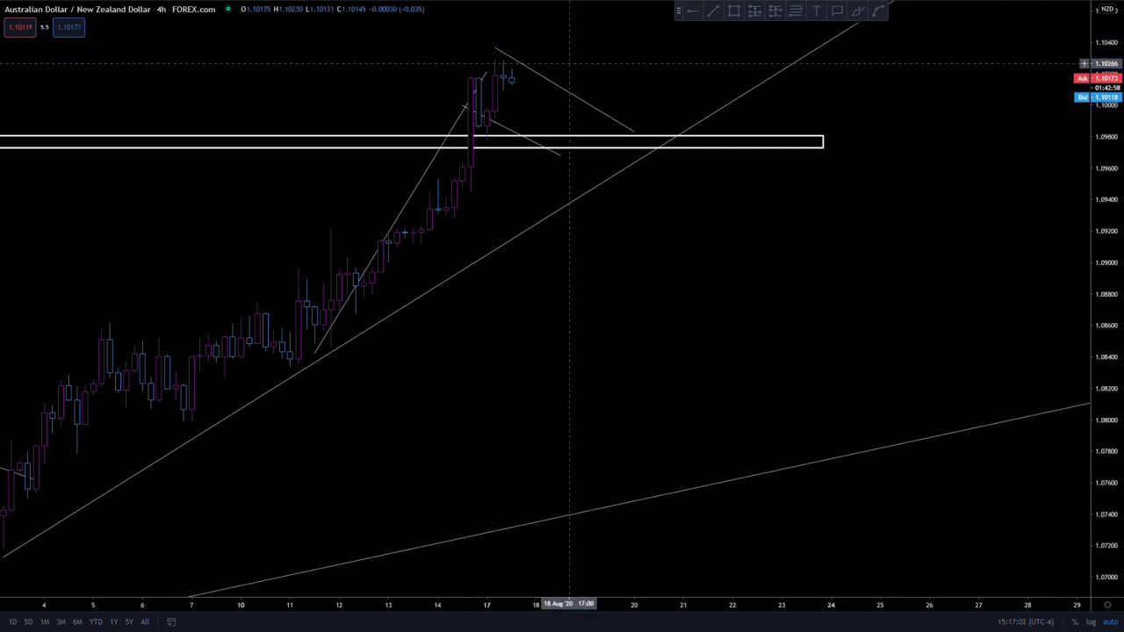
Move the steeper trend line's upper end to about 1.116 at 29 Aug and extend the flag's lower line to 1.09656.
drag(1108, 186, 1089, 290)
scroll(798, 329, down, 5)
scroll(602, 357, down, 3)
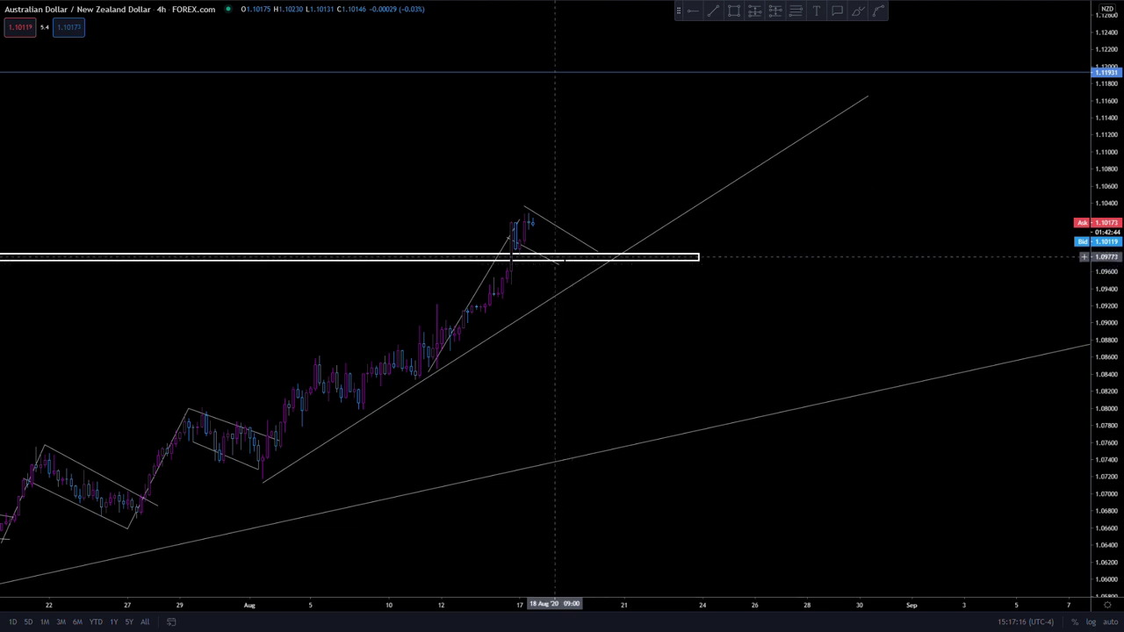
drag(870, 92, 845, 98)
click(829, 183)
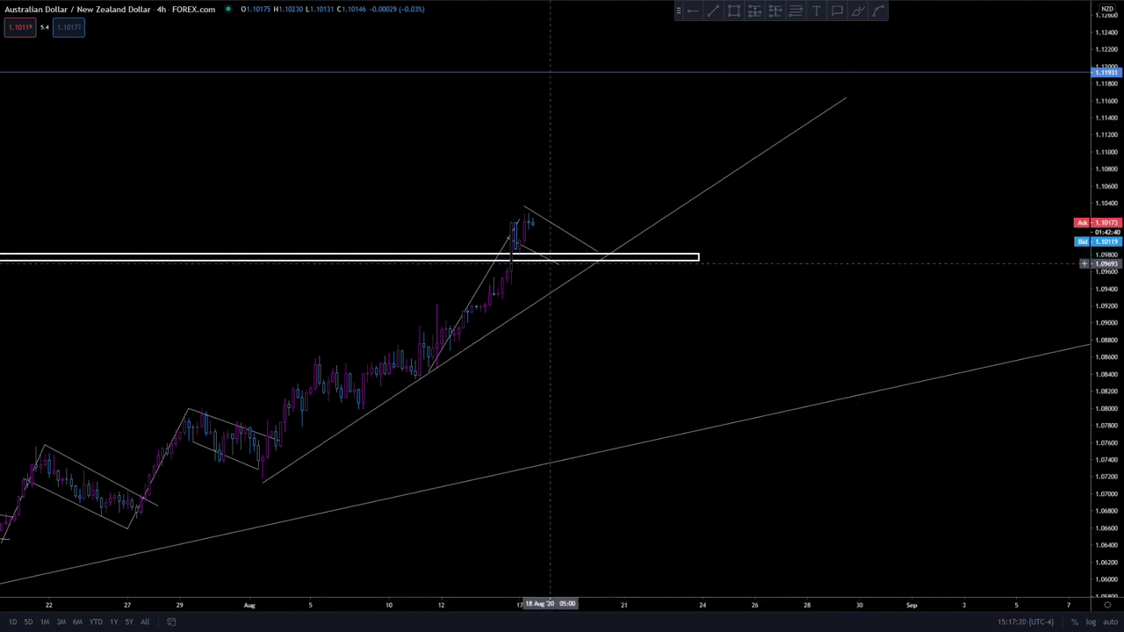
click(562, 261)
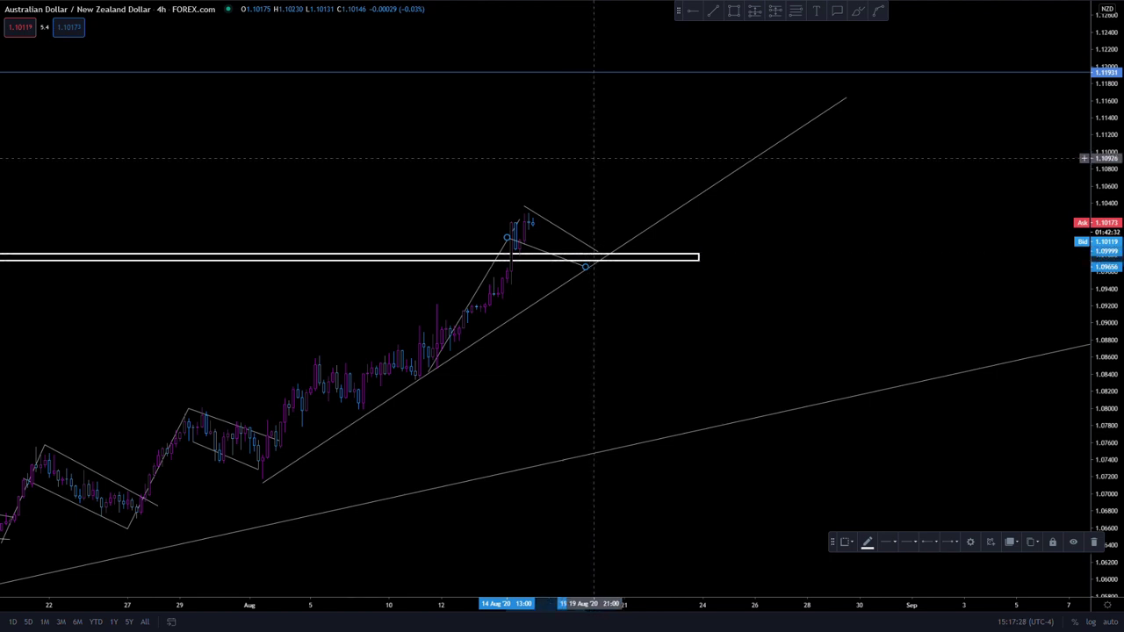
click(769, 227)
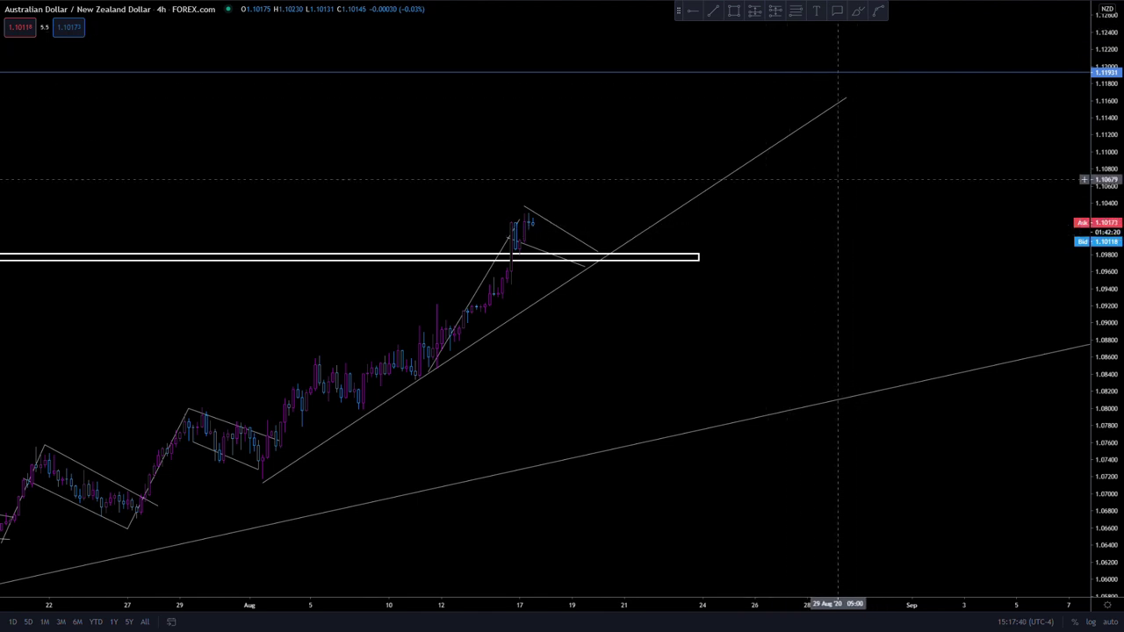
Add a text note from the FTMO Plan template and place it in the empty chart area beyond the latest candles.
click(817, 11)
click(817, 245)
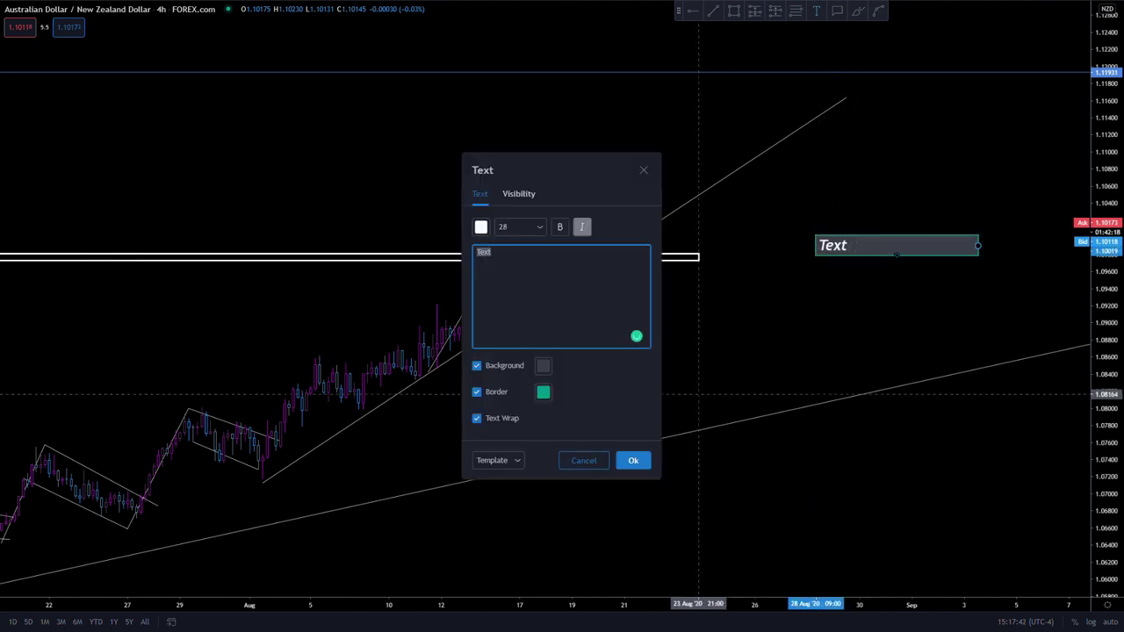
click(520, 461)
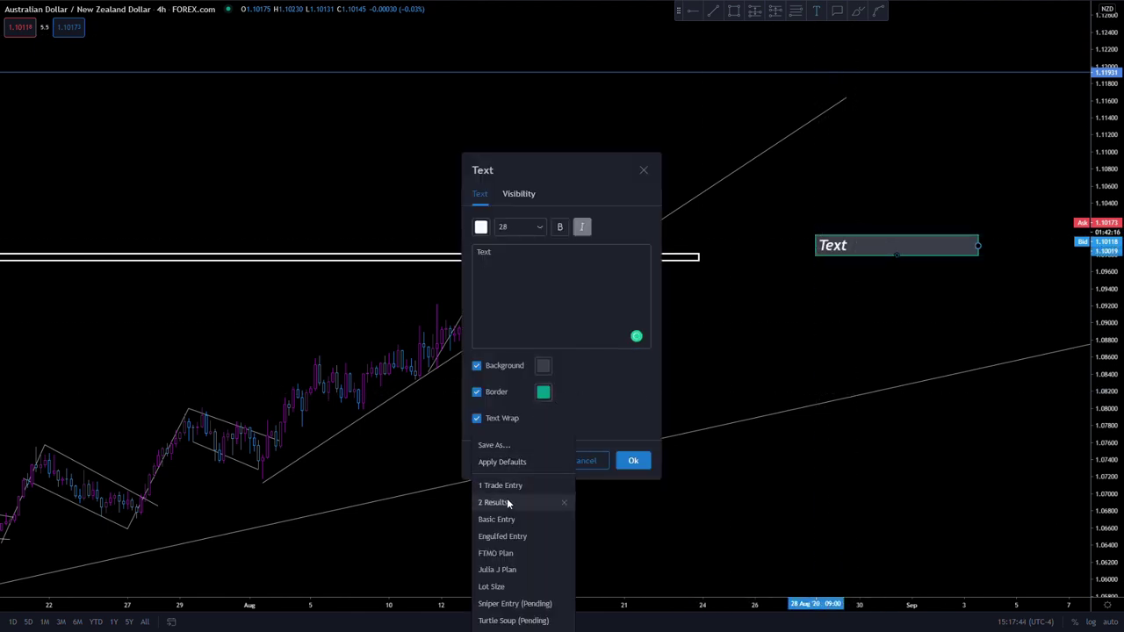
click(509, 552)
click(631, 461)
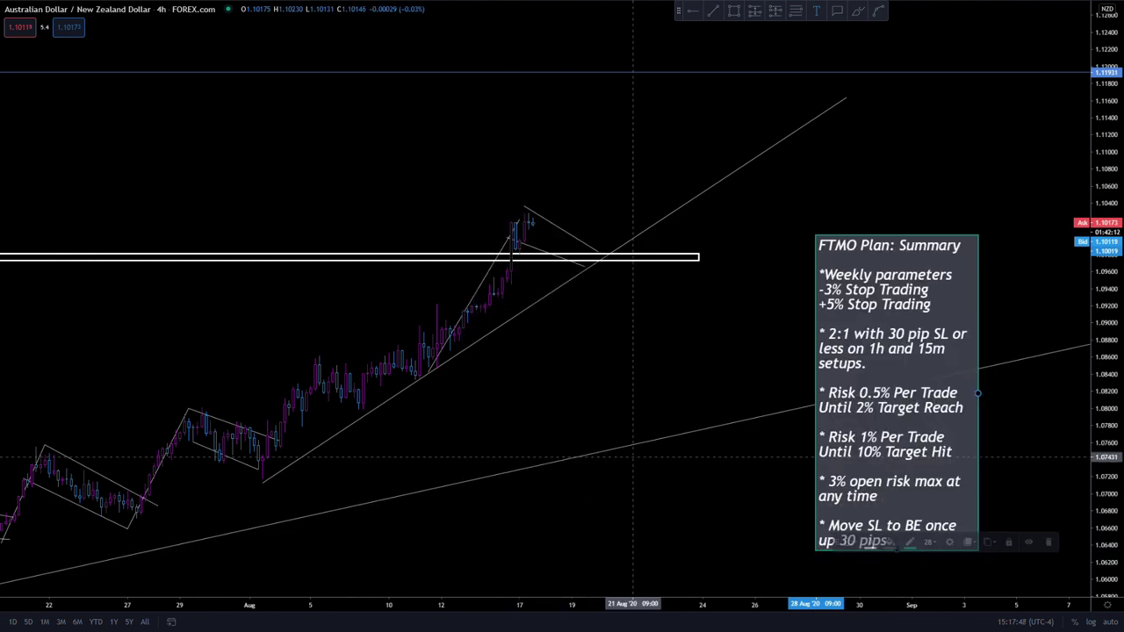
drag(850, 301, 790, 187)
drag(953, 238, 851, 229)
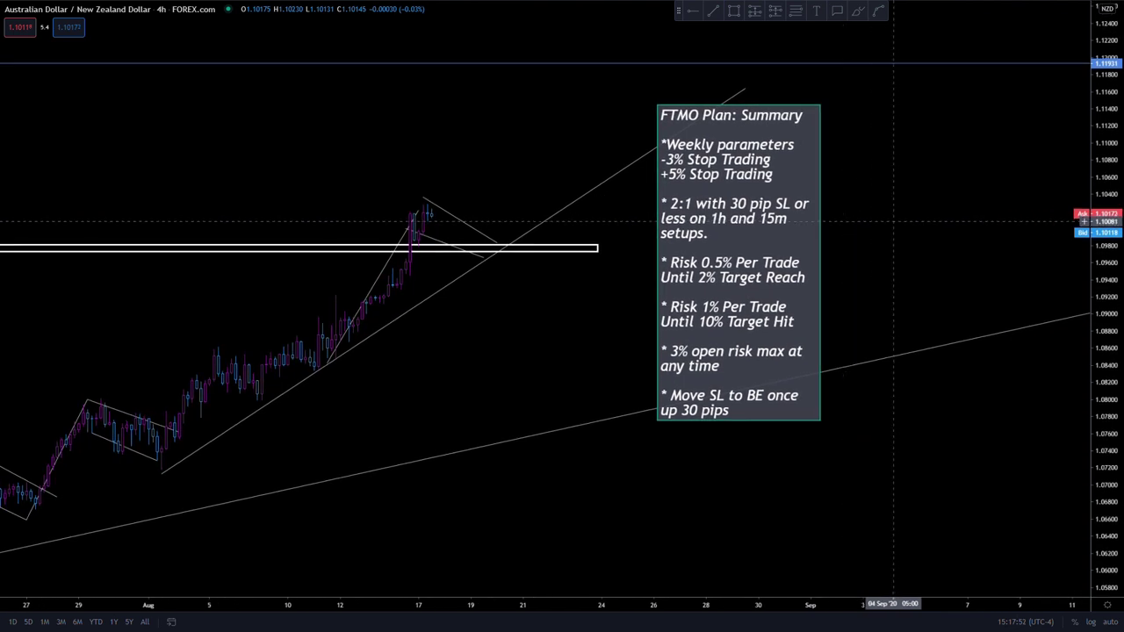